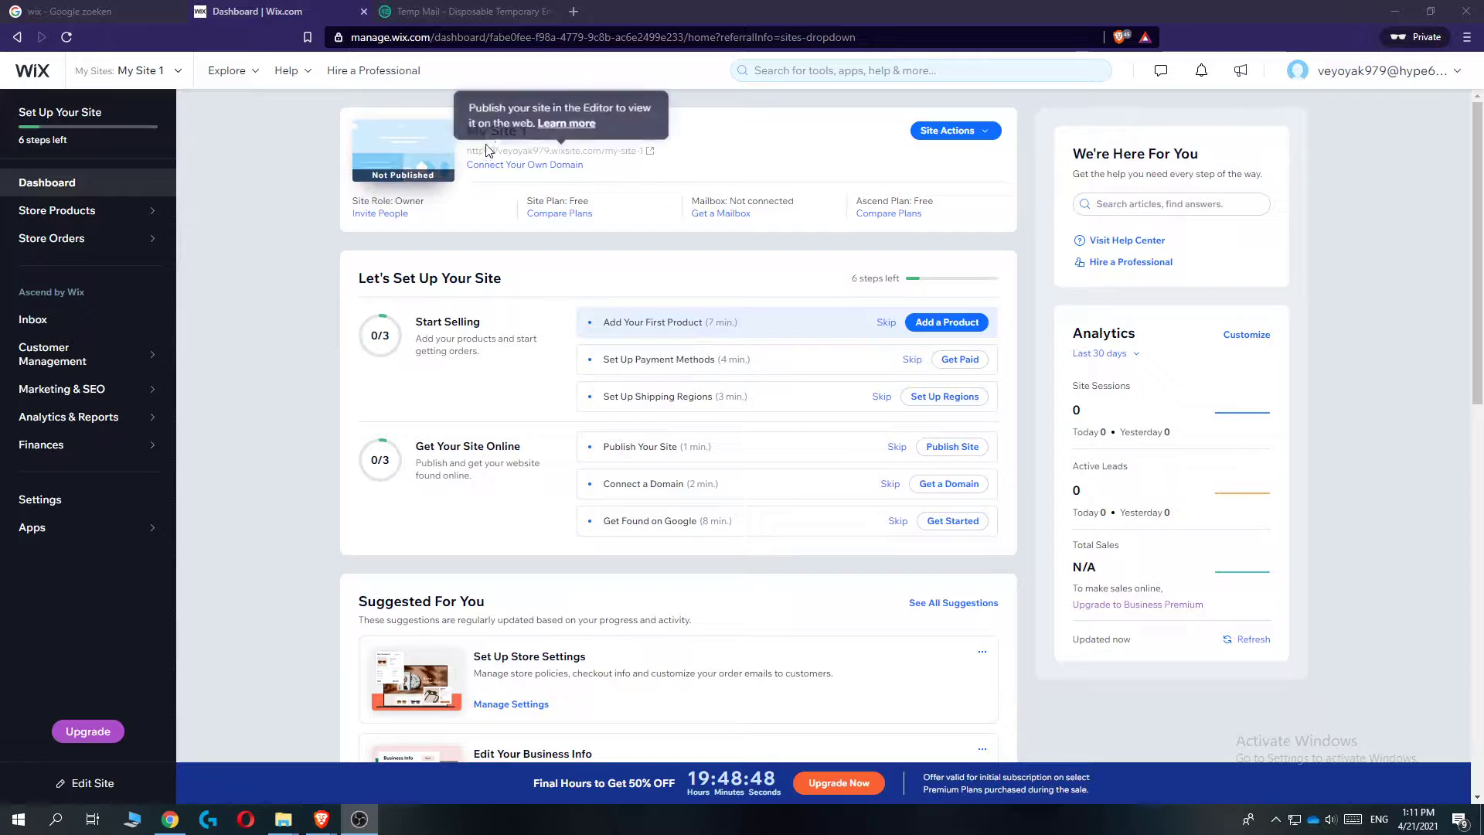
left_click_drag(468, 133, 521, 133)
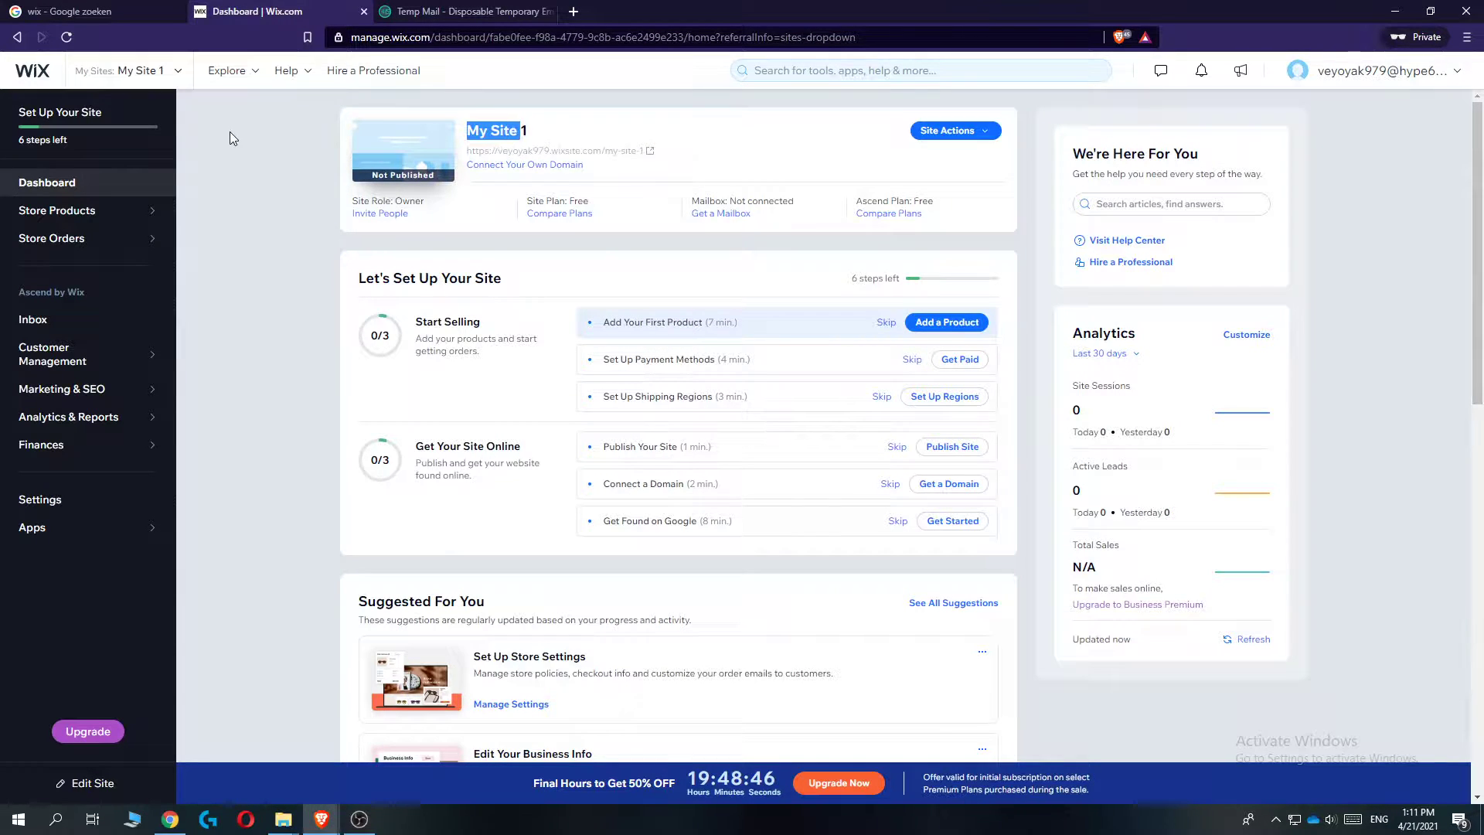
left_click(213, 147)
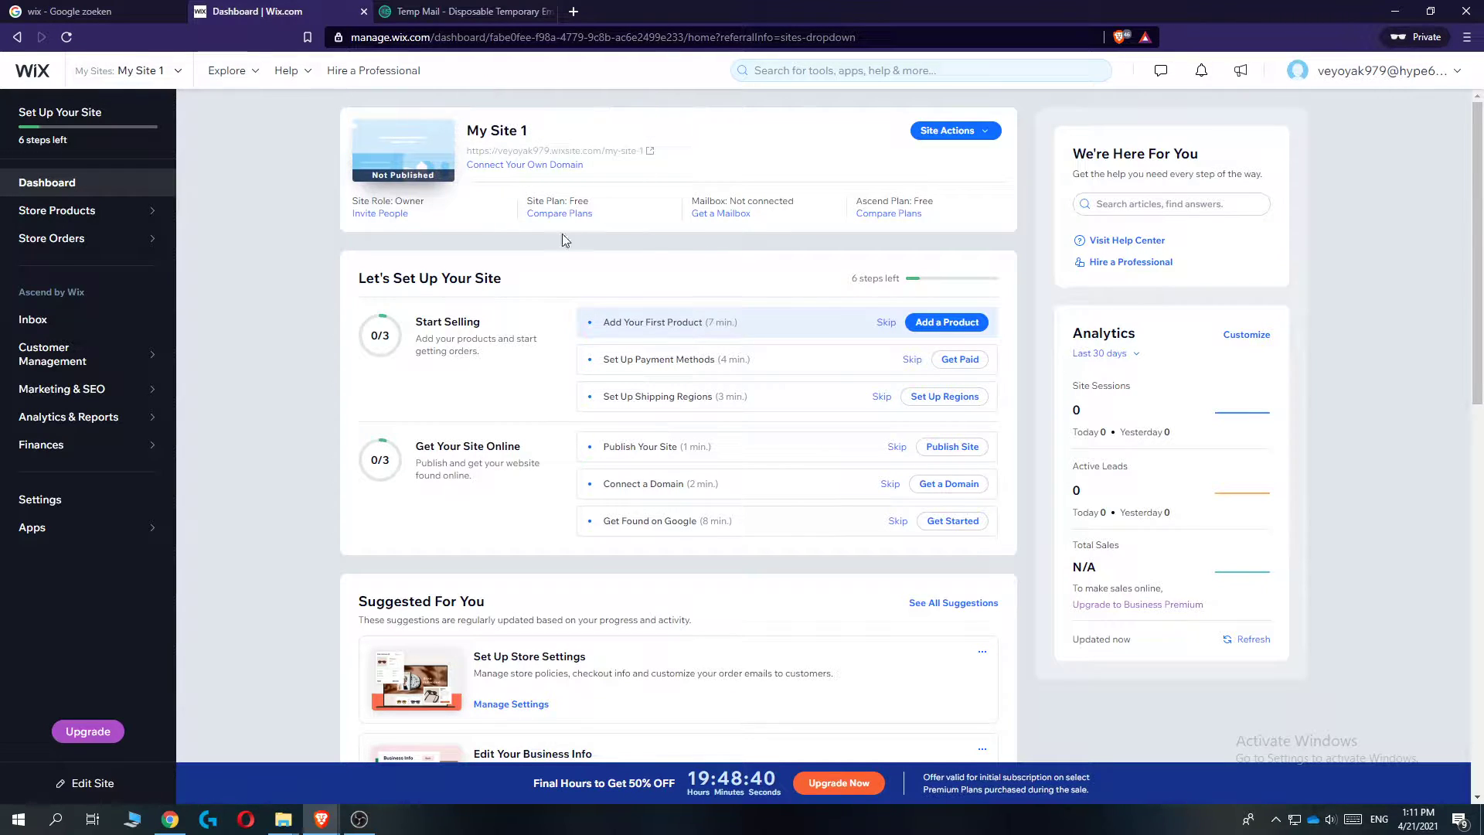
left_click(176, 70)
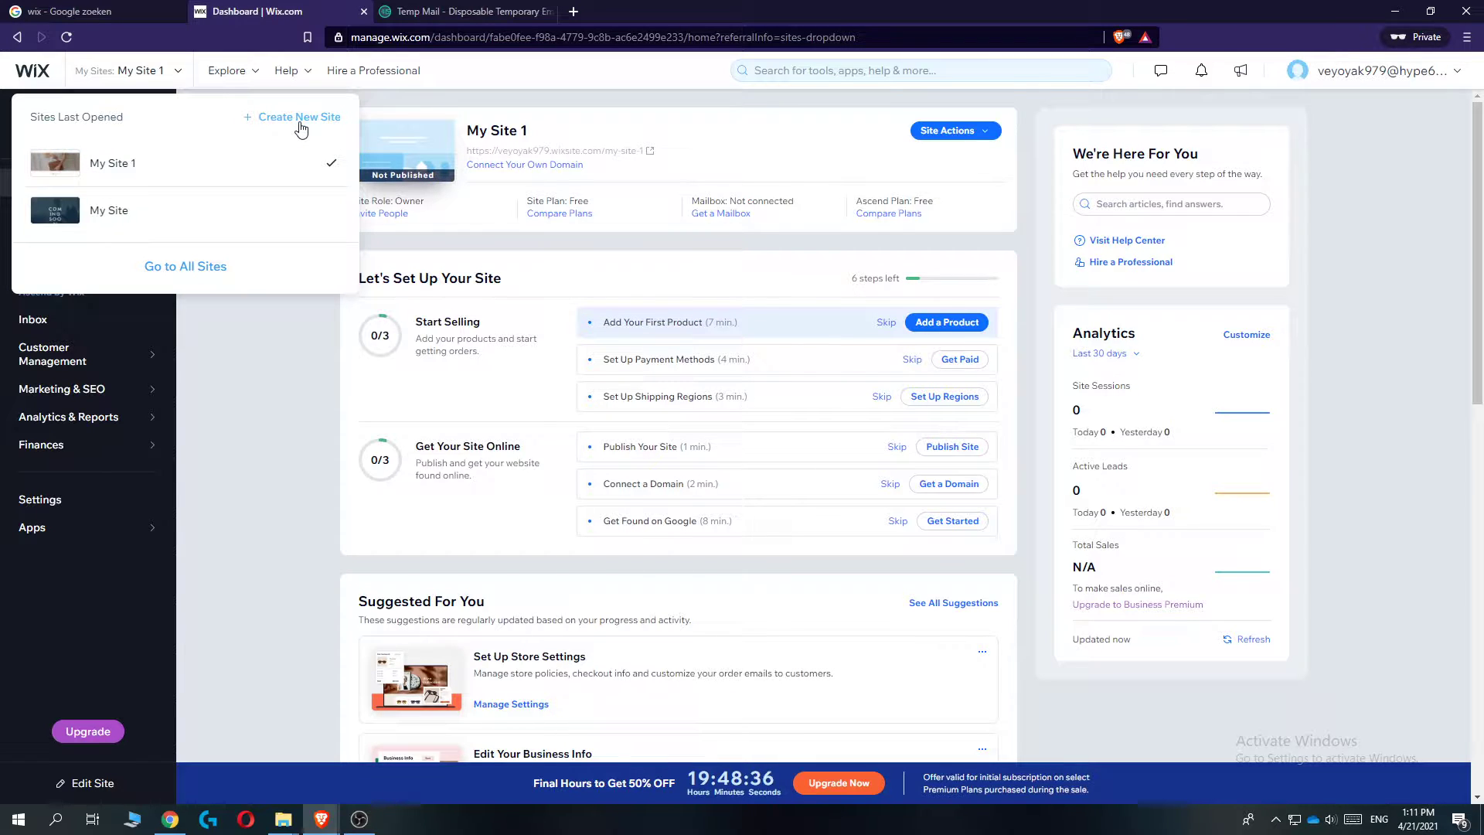
left_click(294, 318)
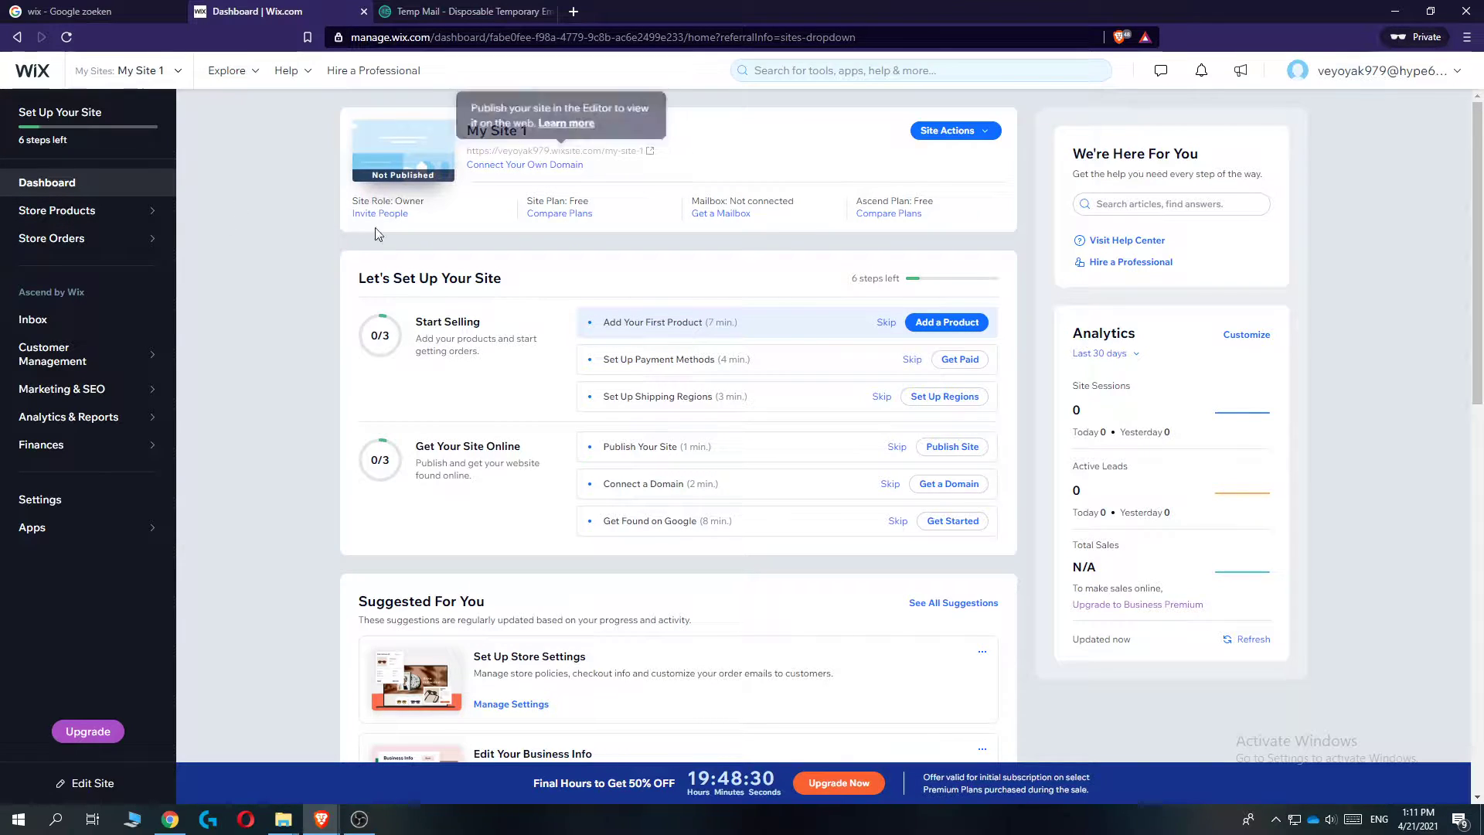
- Open My Site 1 in the site editor and bring up the Spocket - US & EU Dropshipping page in the App Market
left_click(945, 133)
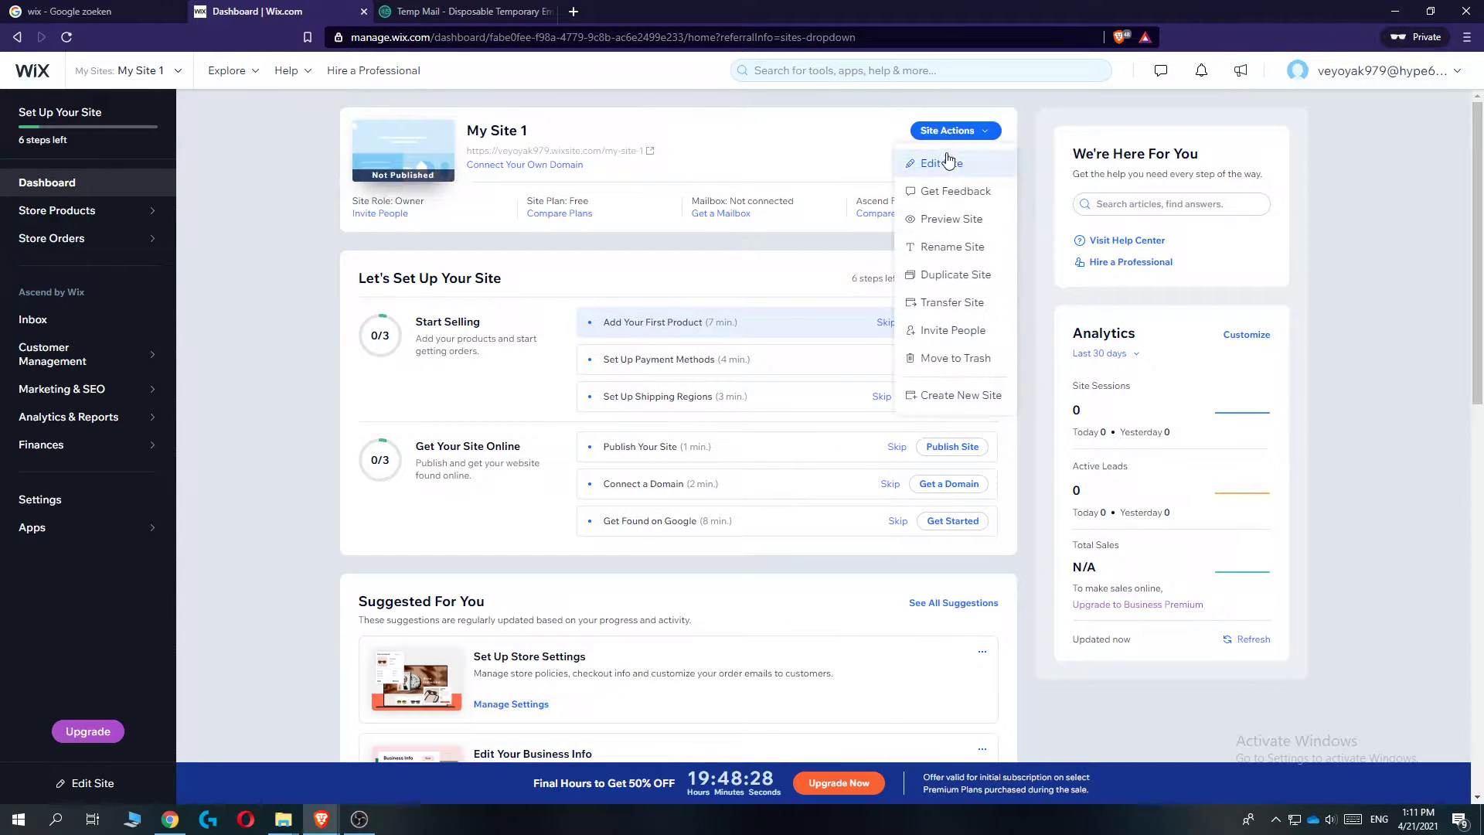
left_click(943, 165)
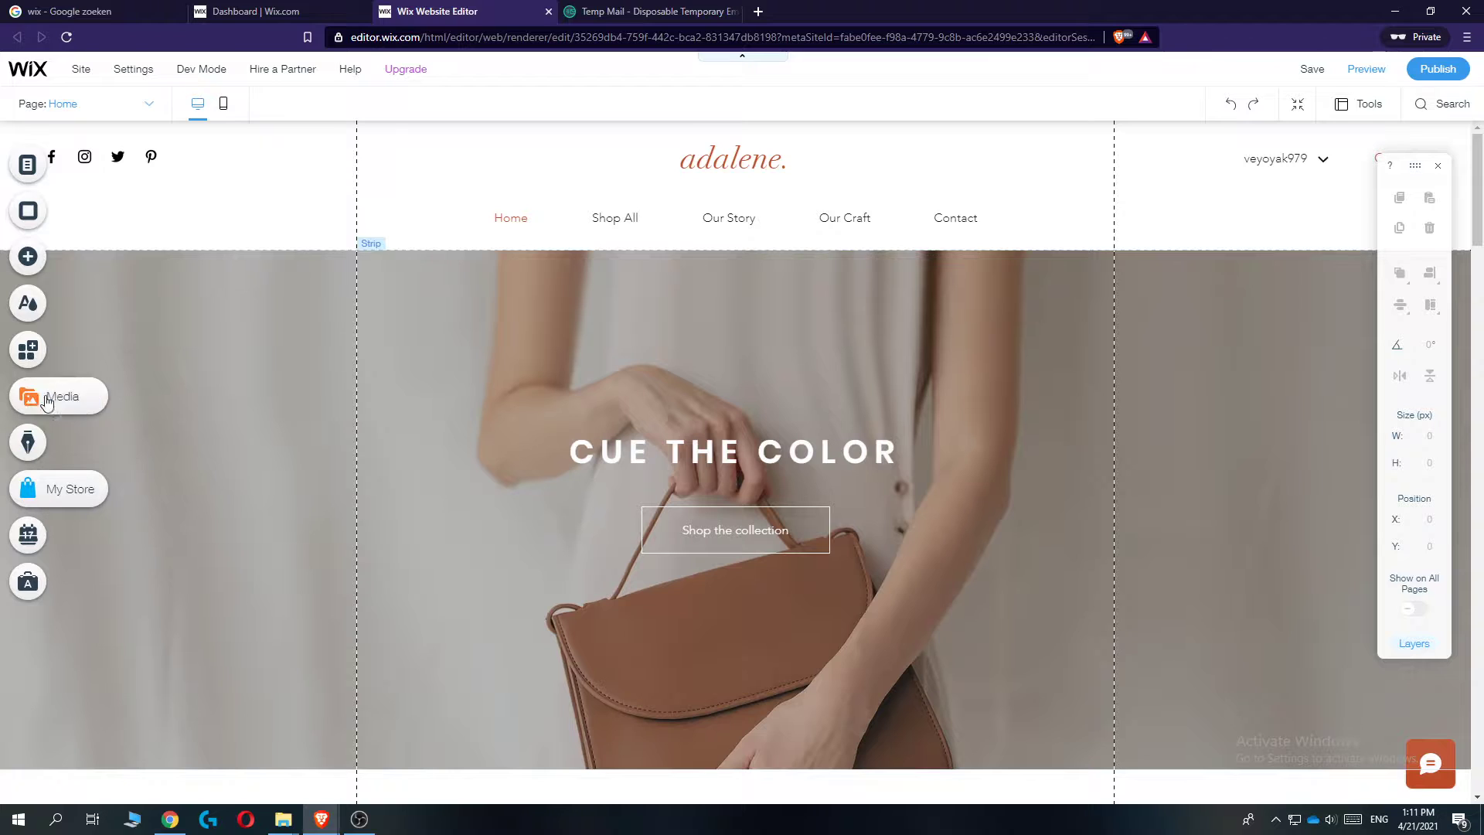
left_click(38, 350)
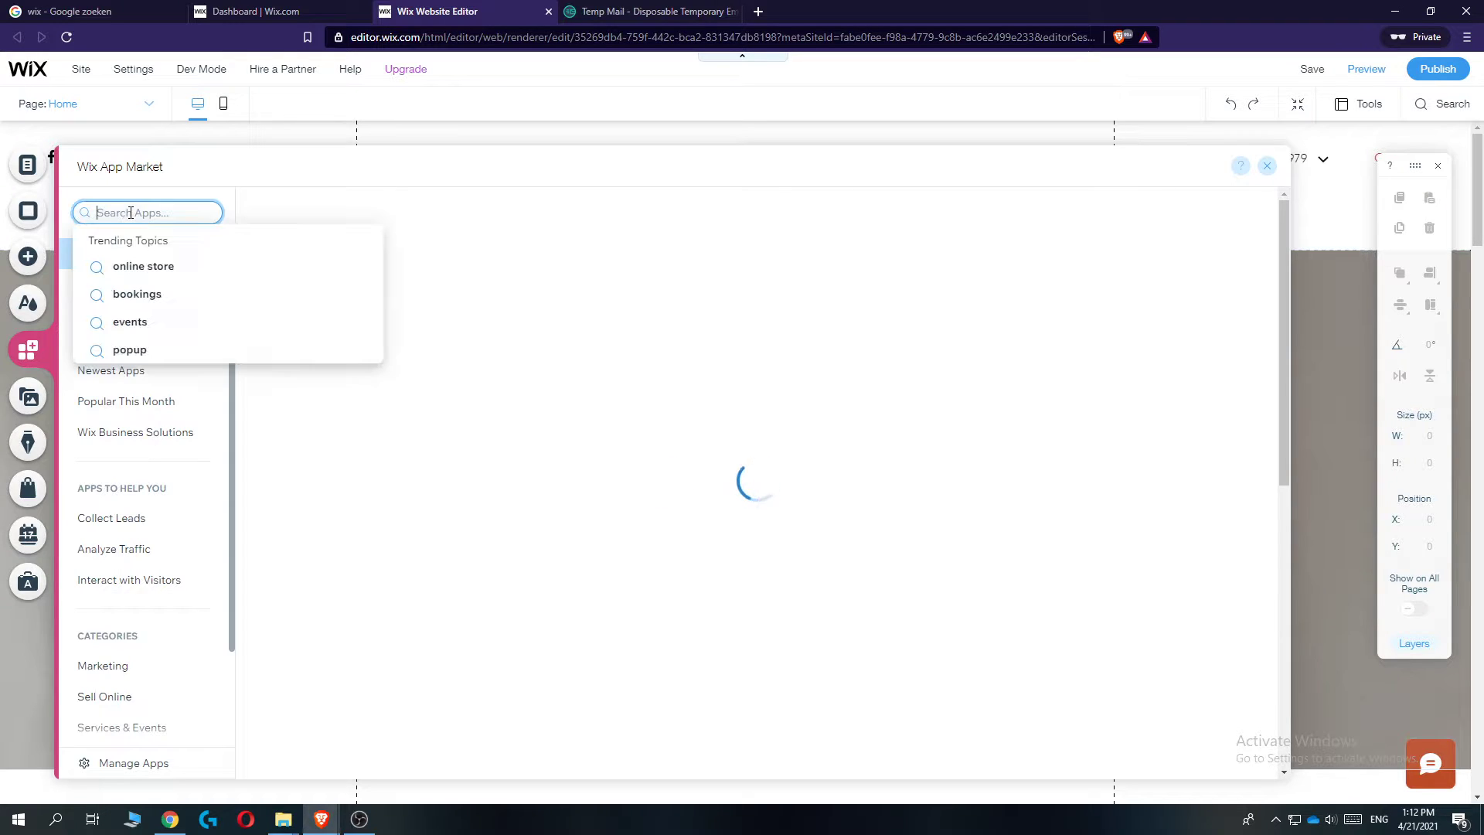
type("spocket")
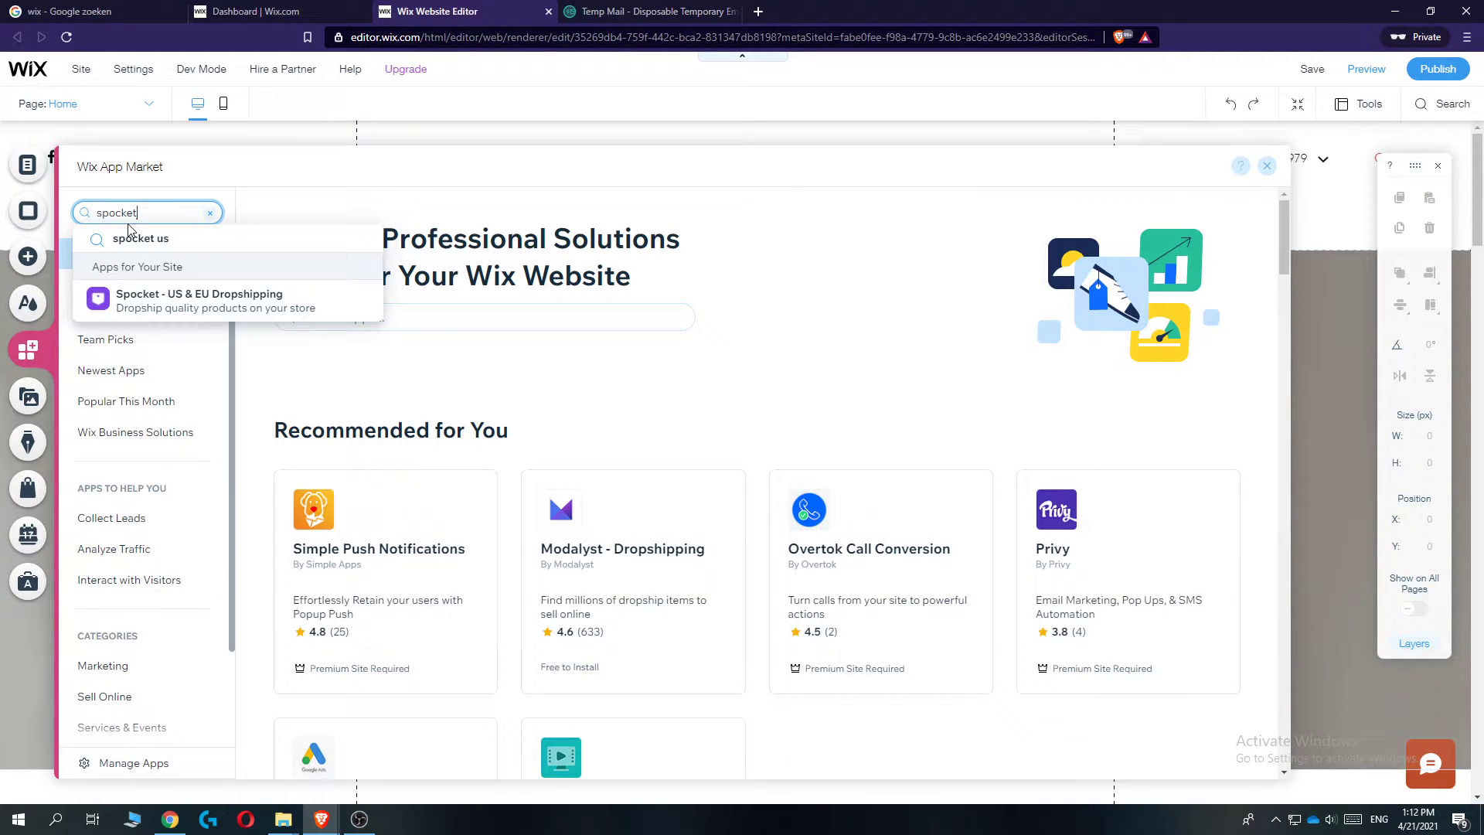
left_click(184, 308)
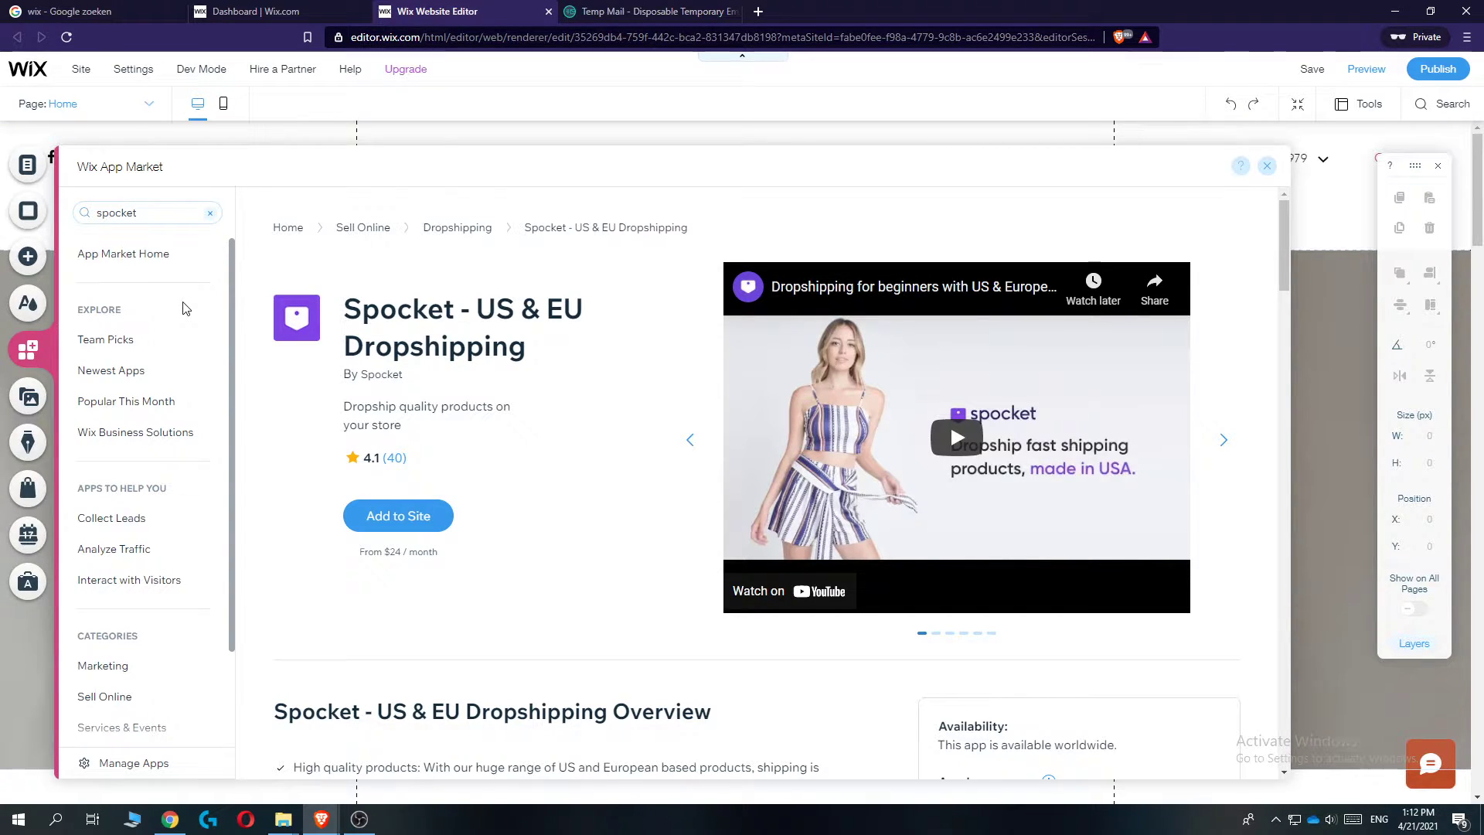
- Add the Spocket - US & EU Dropshipping app to the site, approve its requested permissions, and return to the editor
scroll(464, 378, "down", 3)
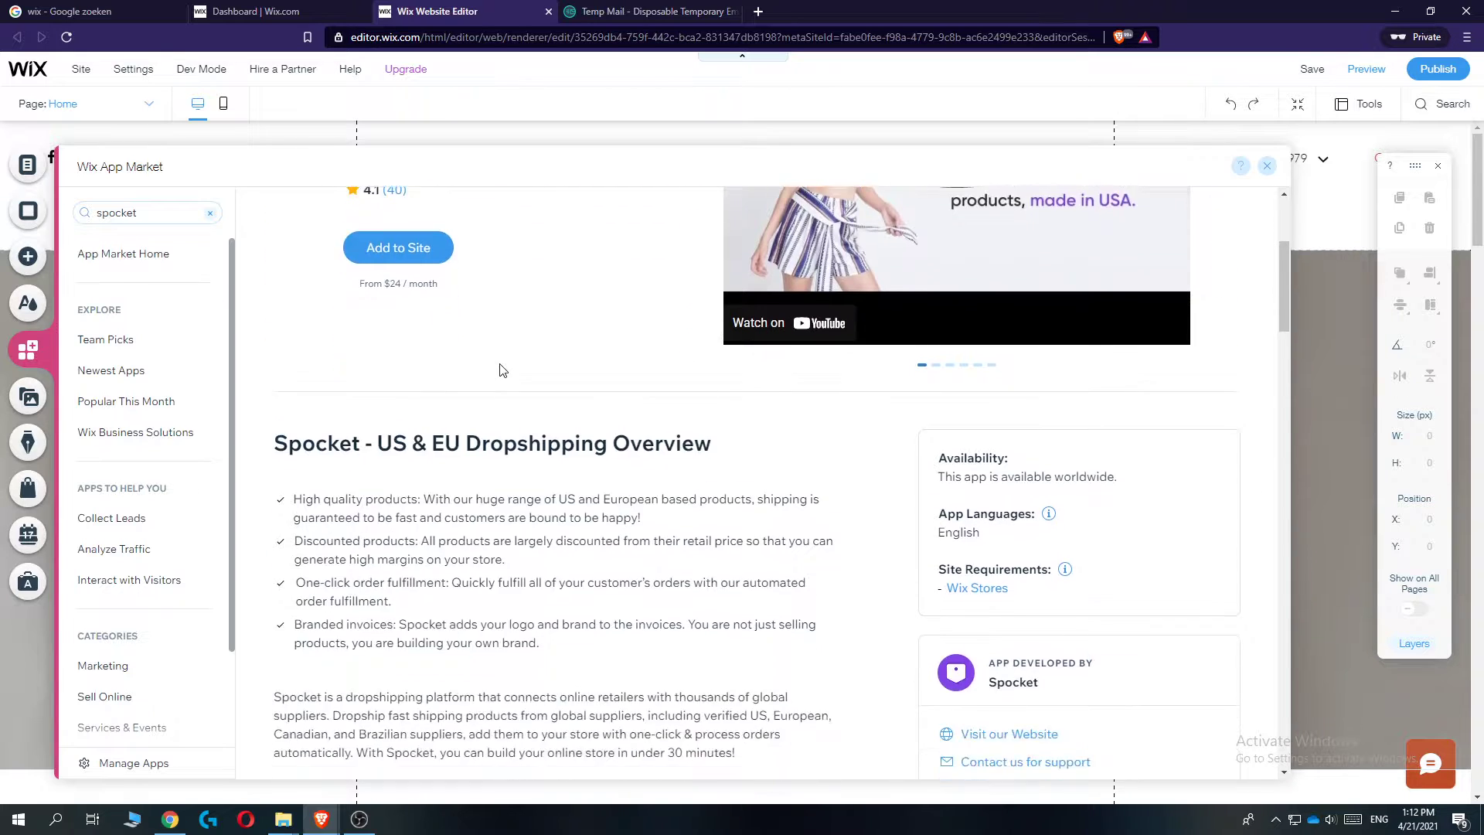
scroll(503, 452, "up", 1)
scroll(502, 452, "down", 2)
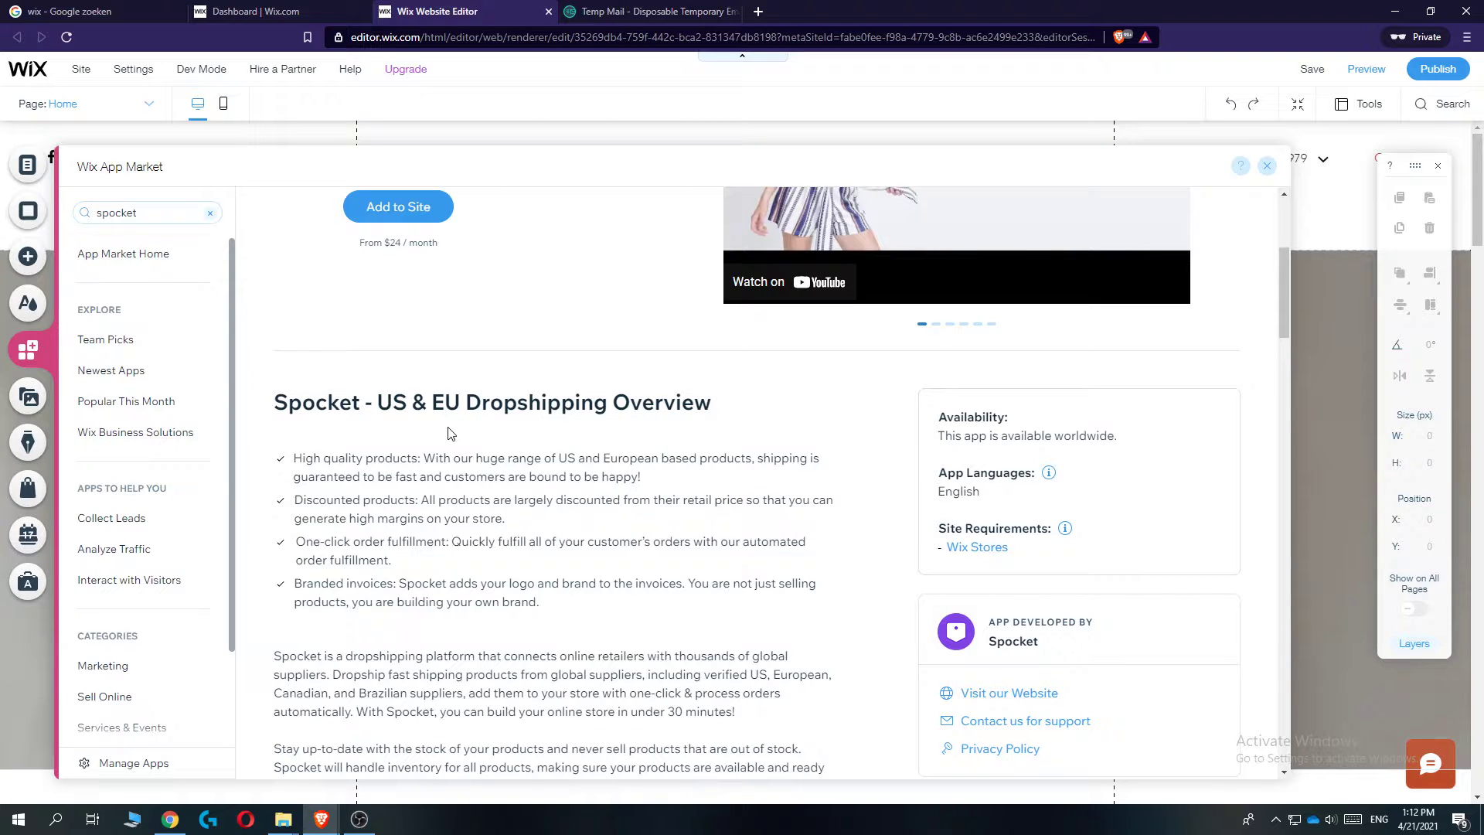
scroll(450, 432, "up", 3)
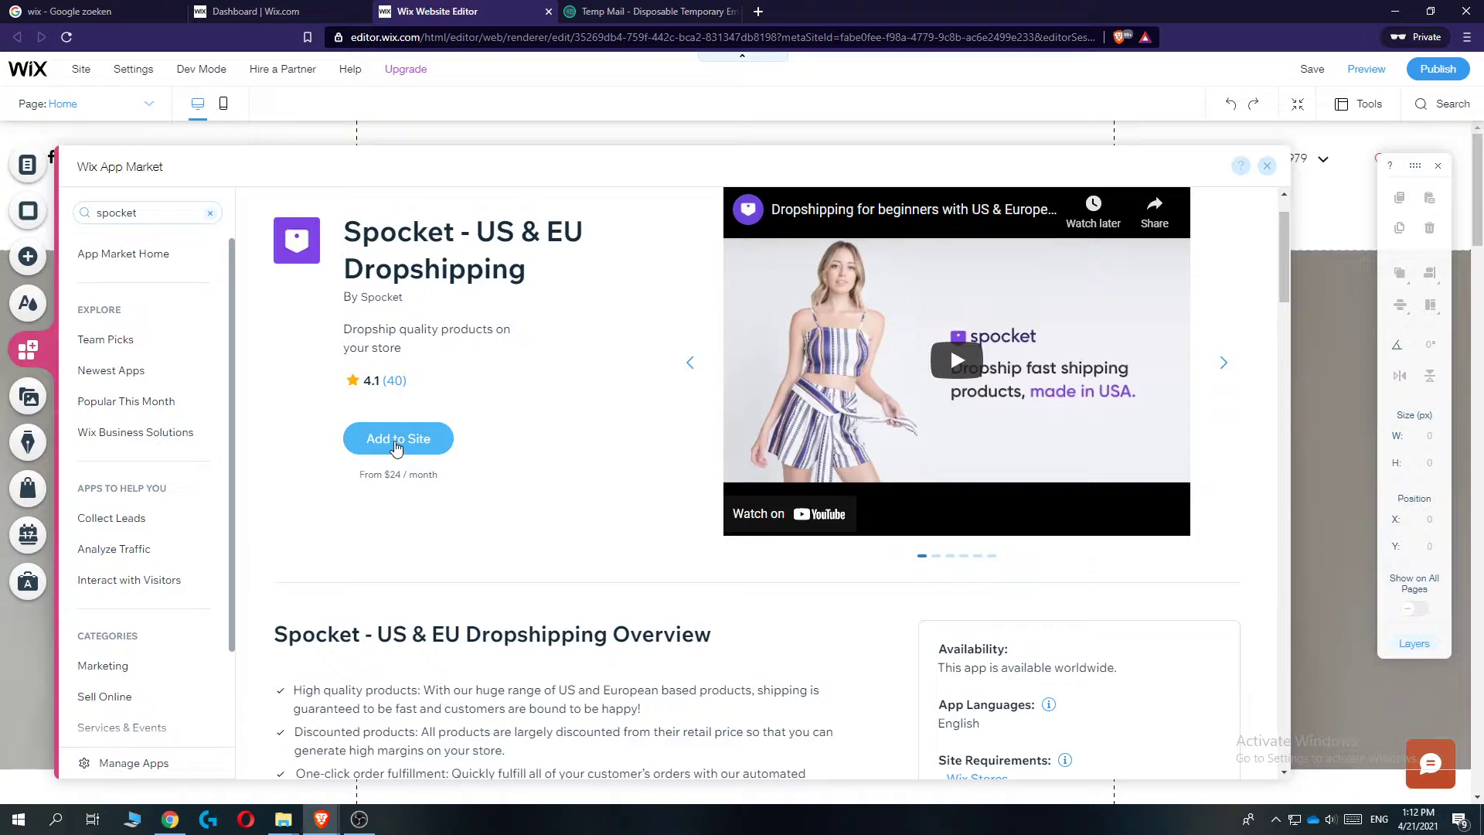
left_click(396, 439)
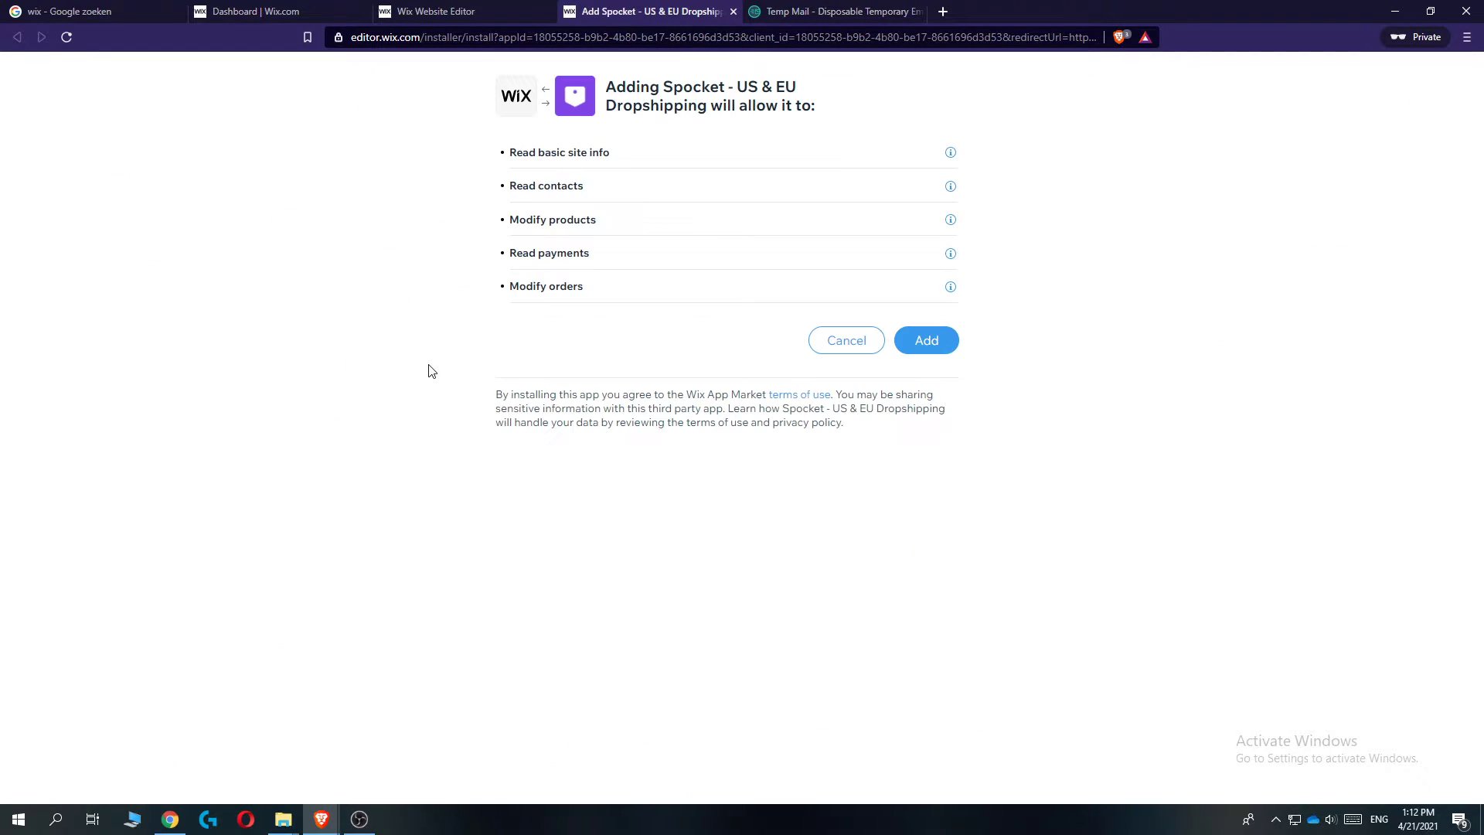
left_click(911, 345)
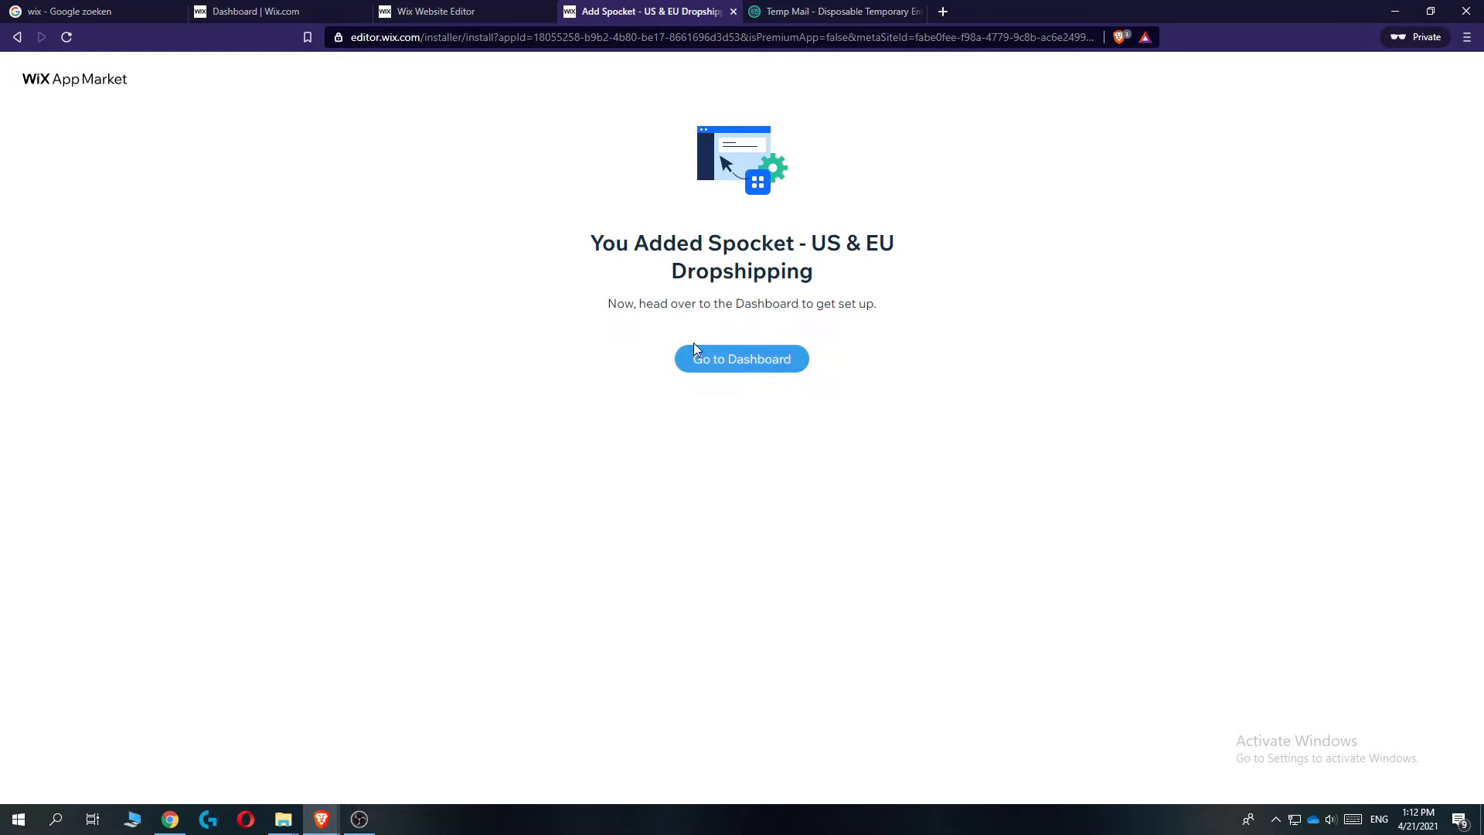
left_click(733, 11)
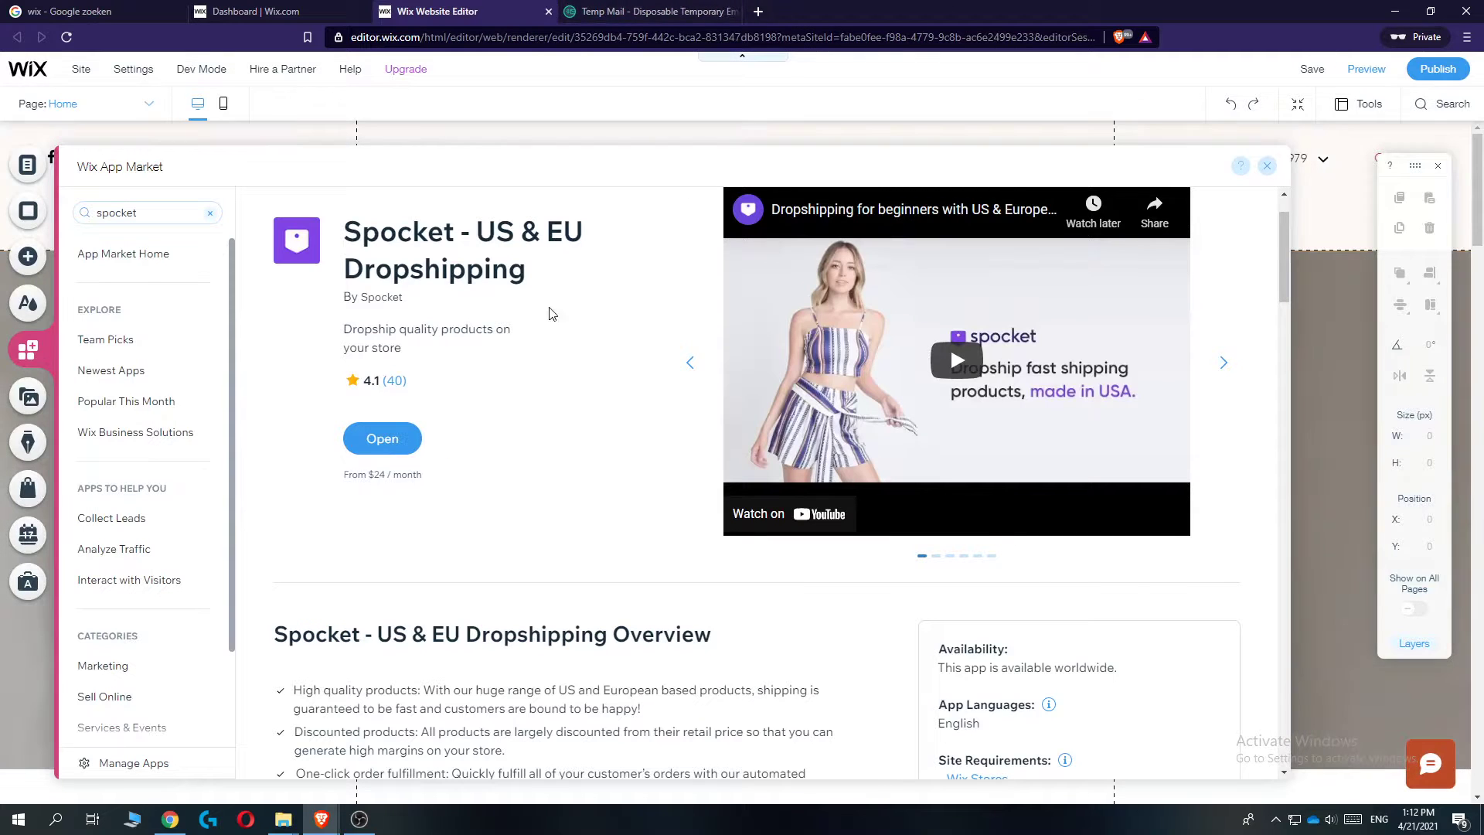
- Reload the site editor and find the Spocket - US & EU Dropshipping app in the App Market again
left_click(67, 37)
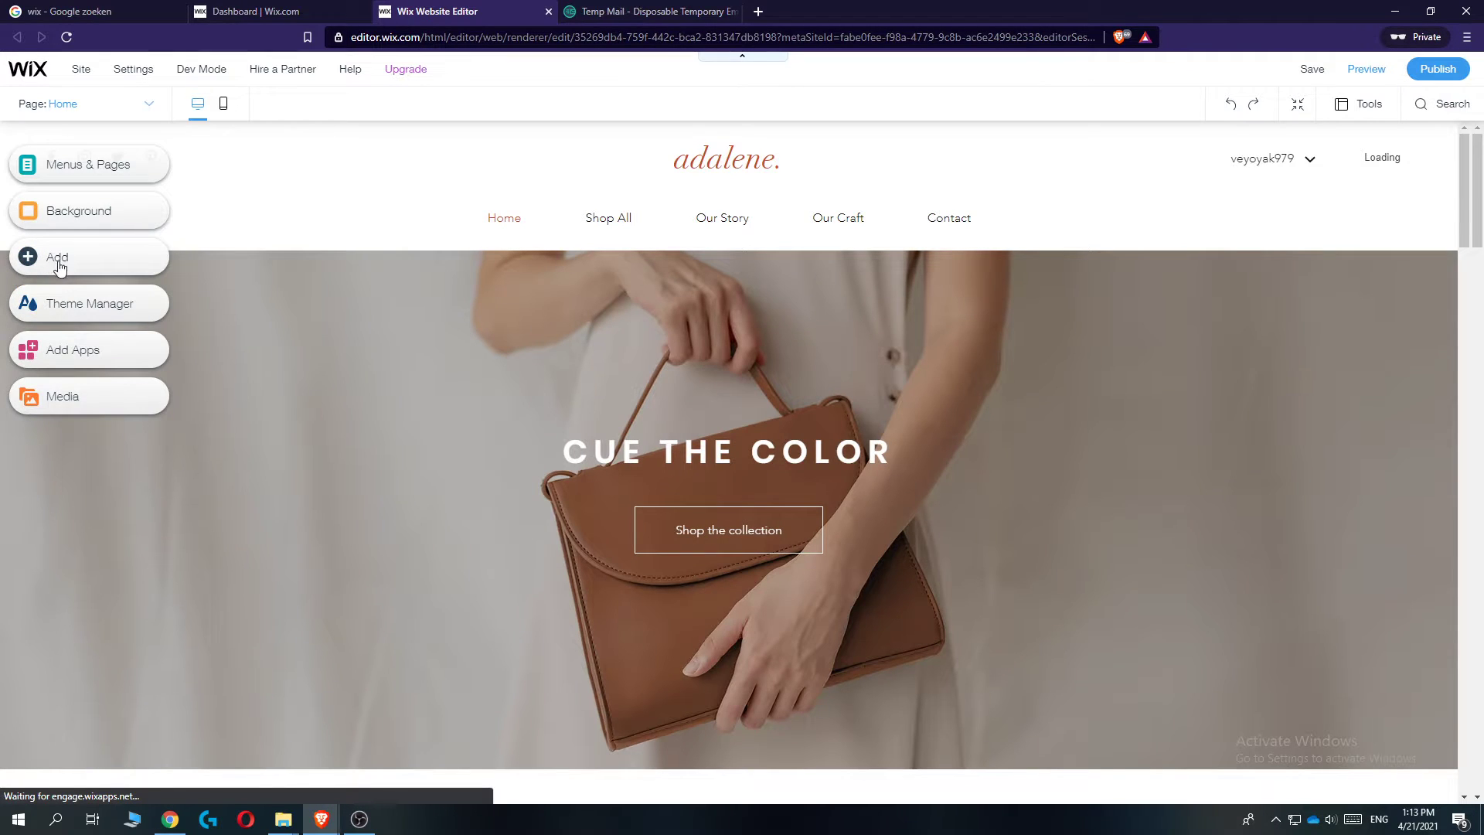
left_click(29, 259)
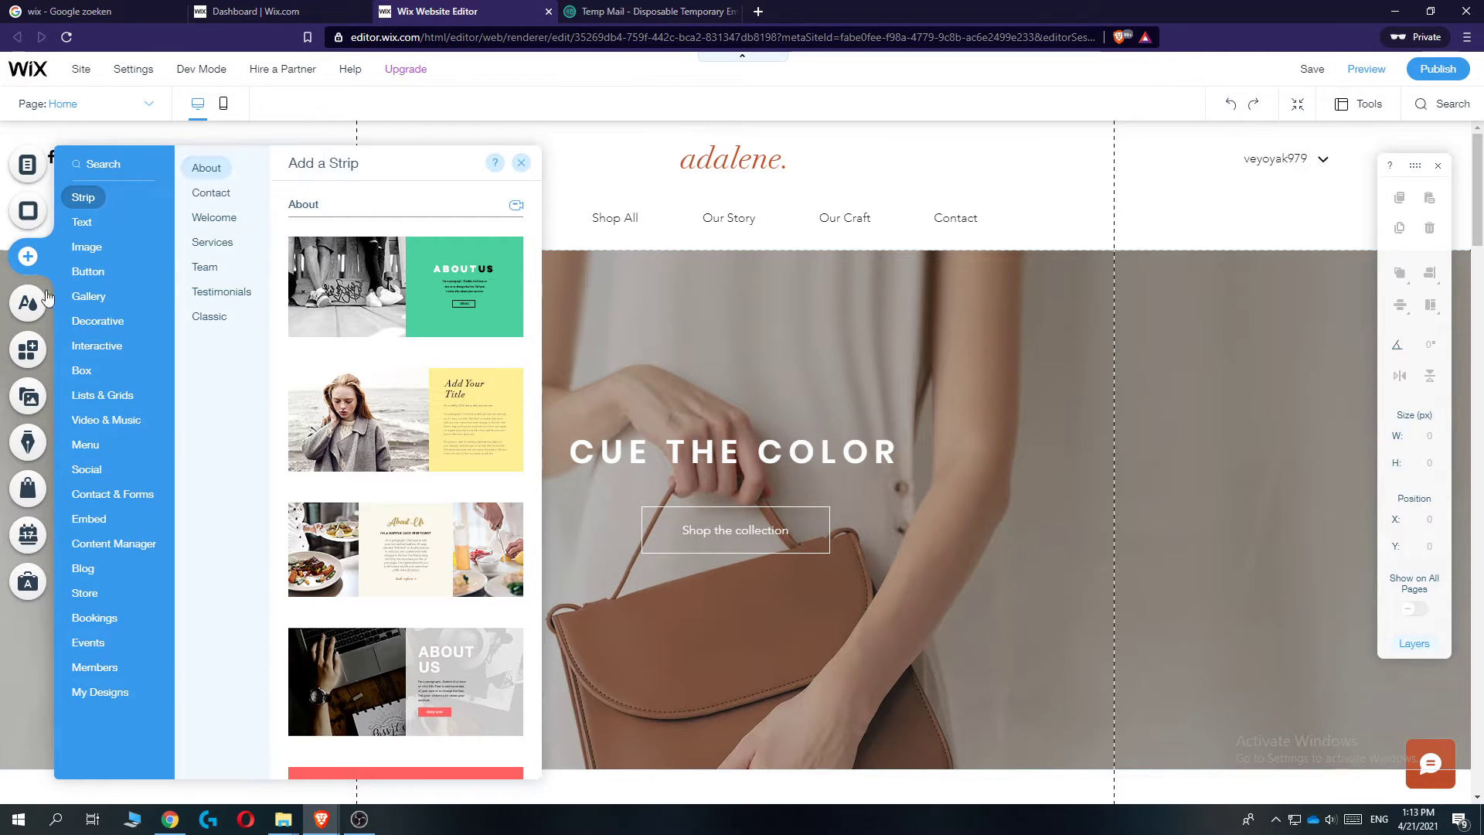
left_click(28, 354)
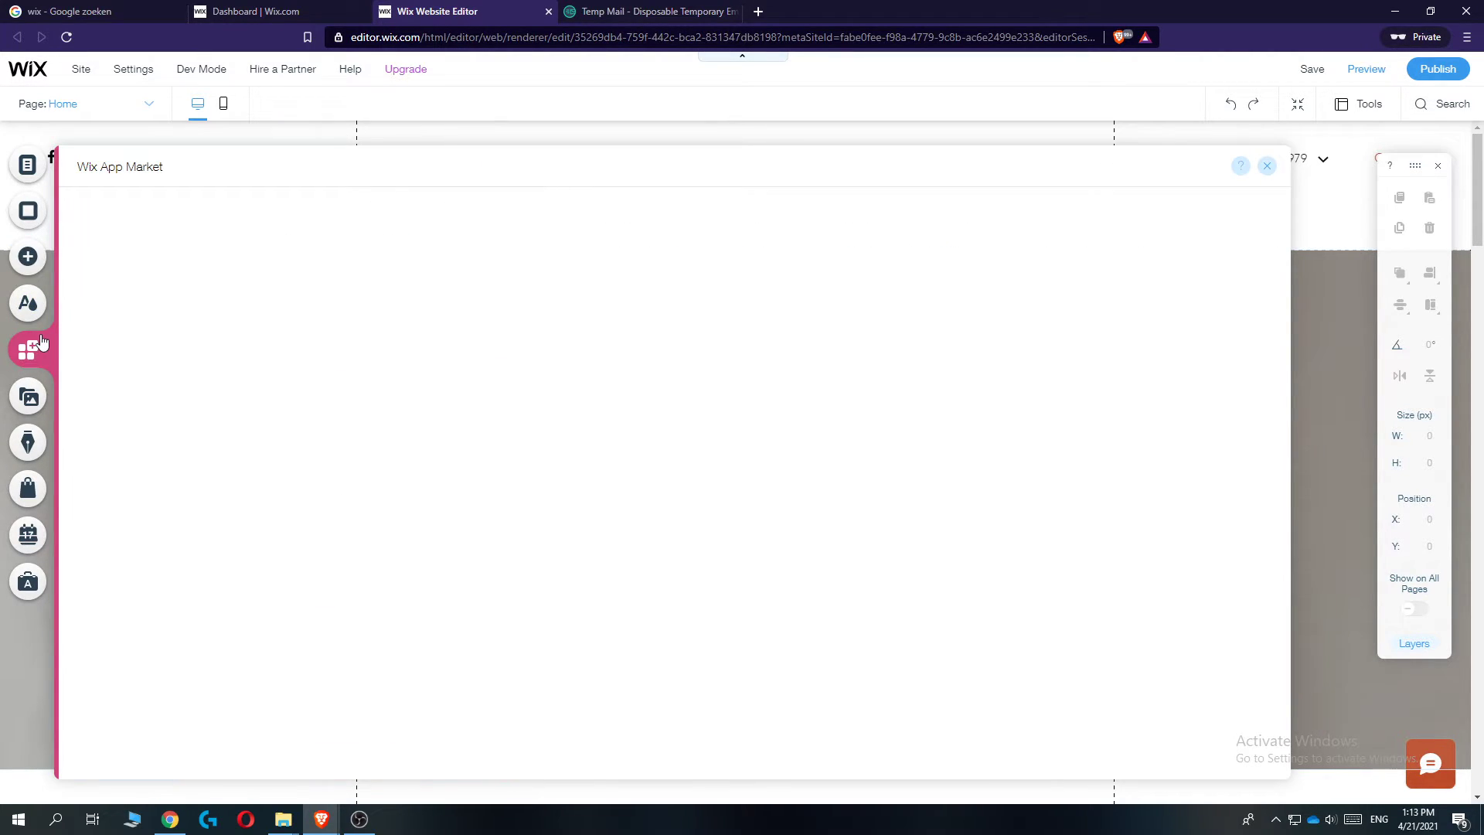
left_click(136, 210)
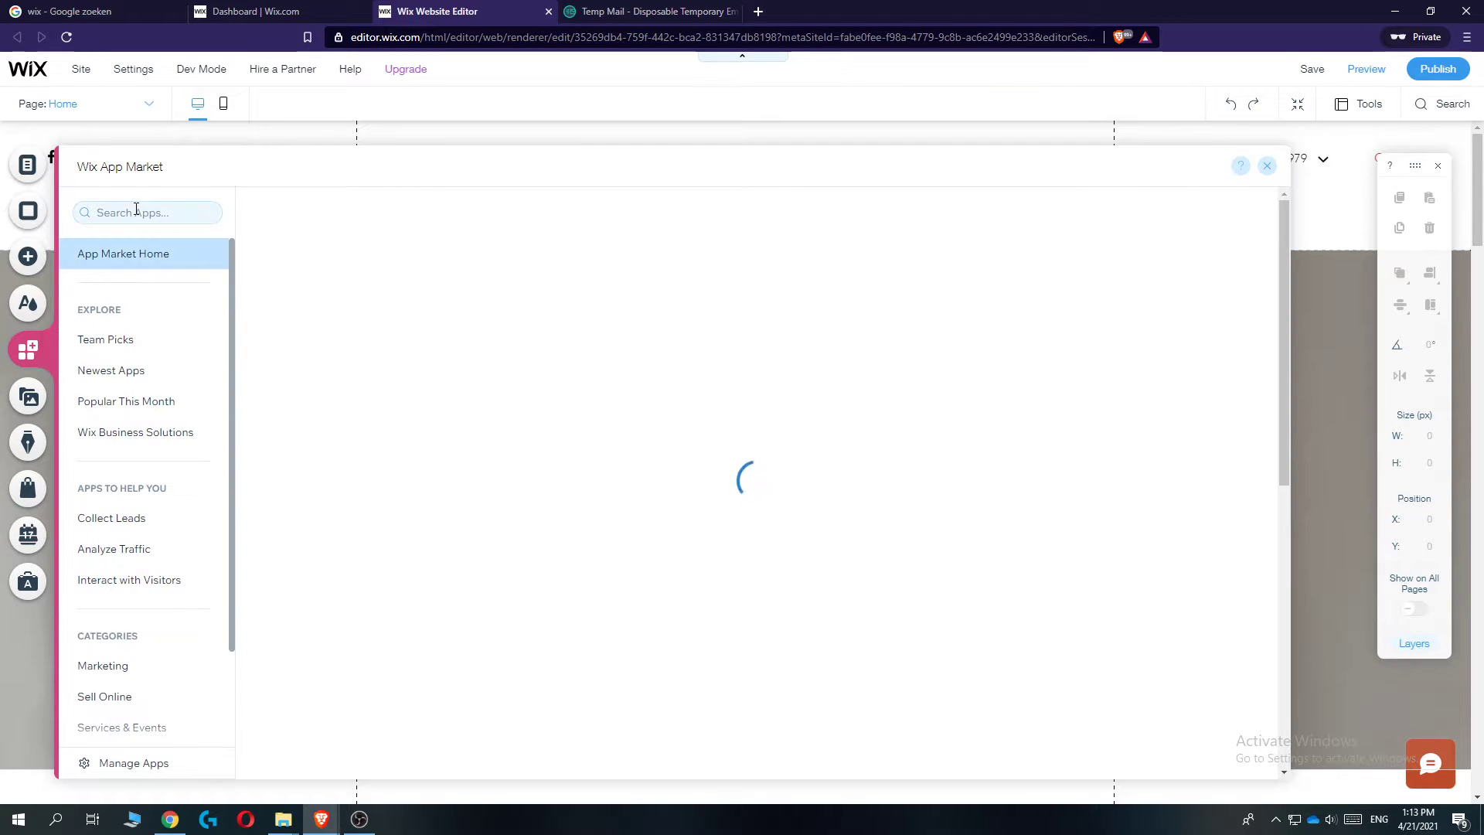
type("spco")
key("BackSpace")
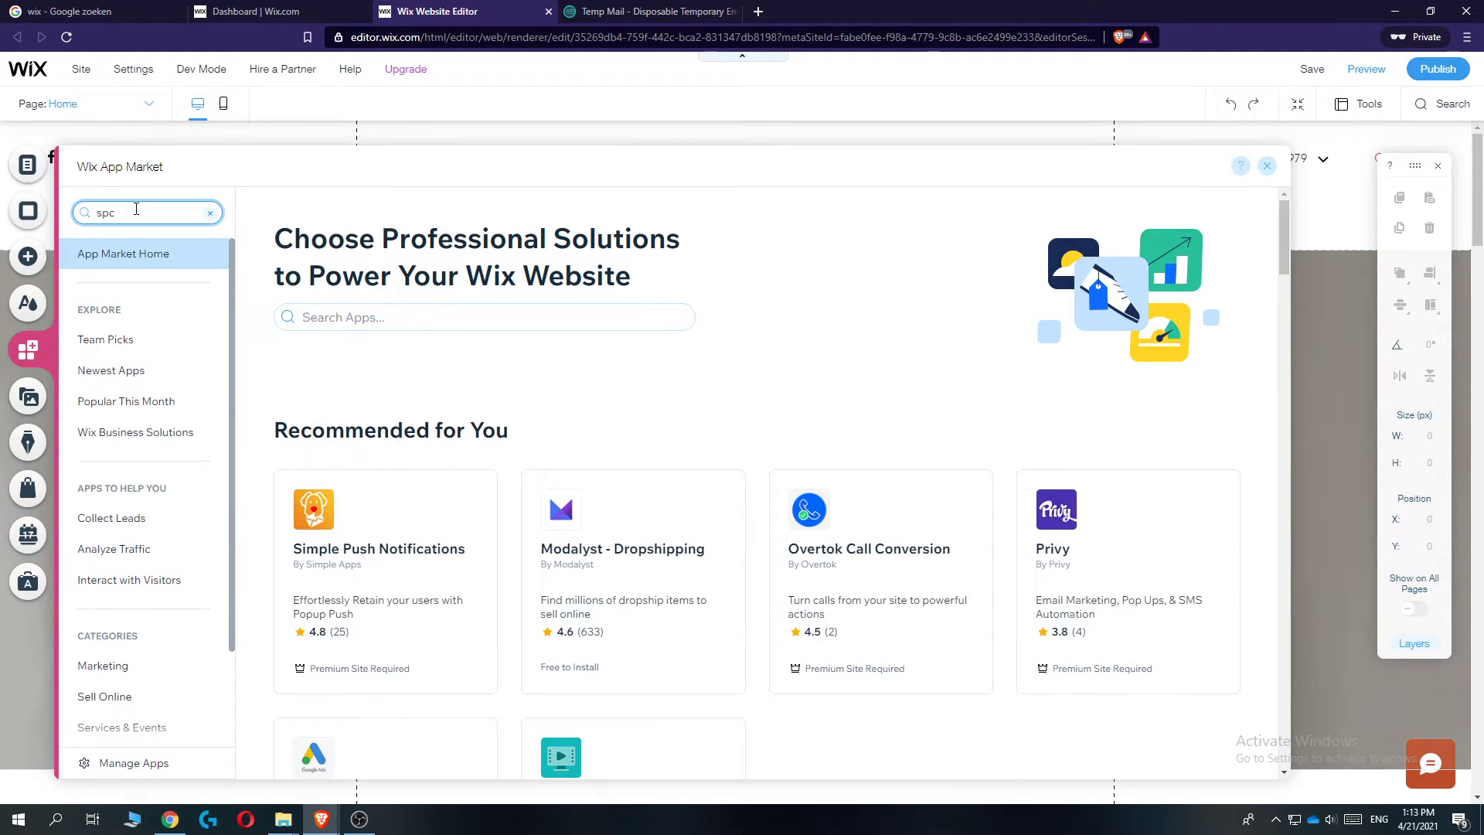
type("cket")
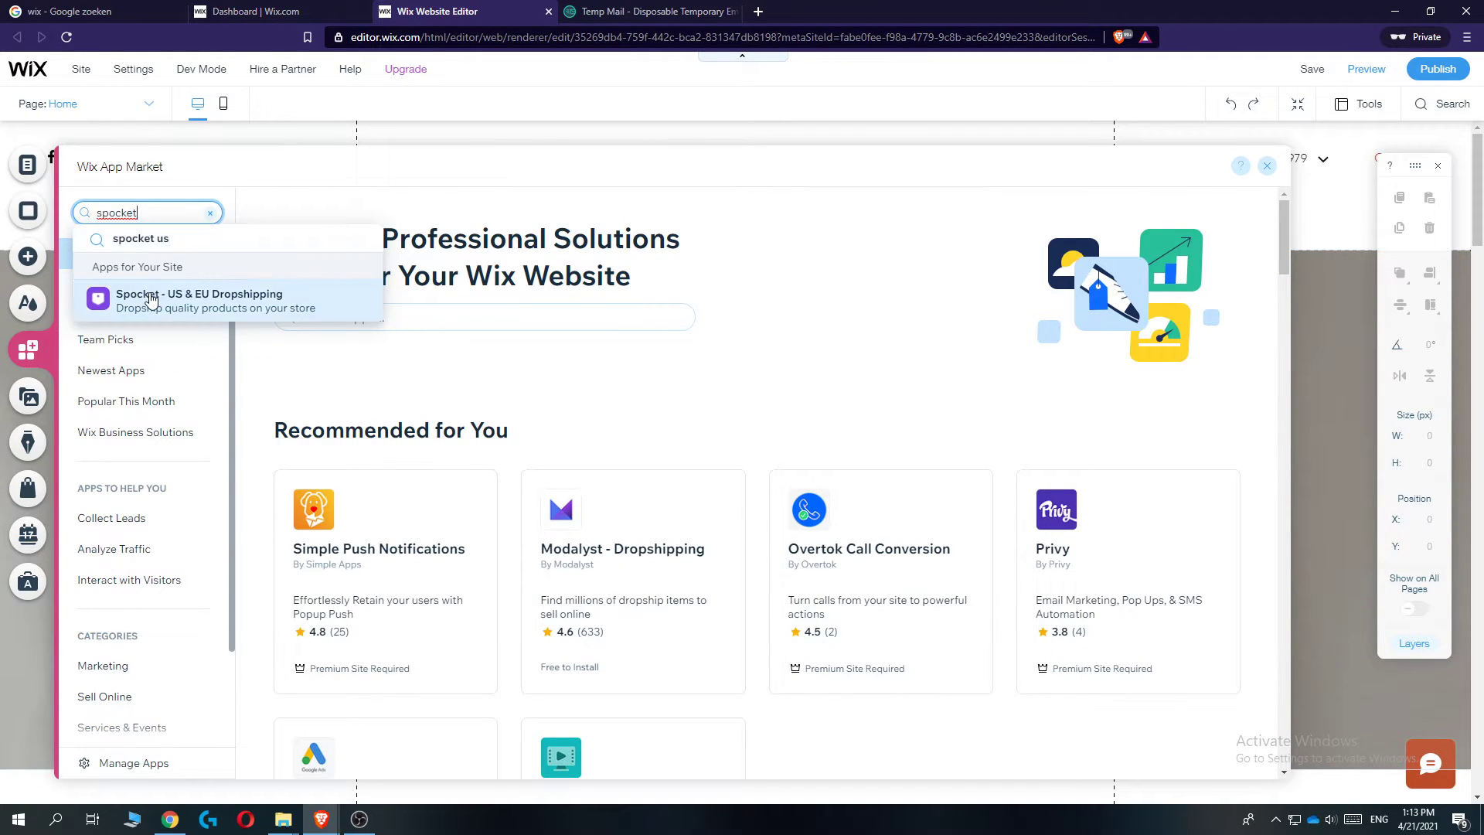
left_click(145, 308)
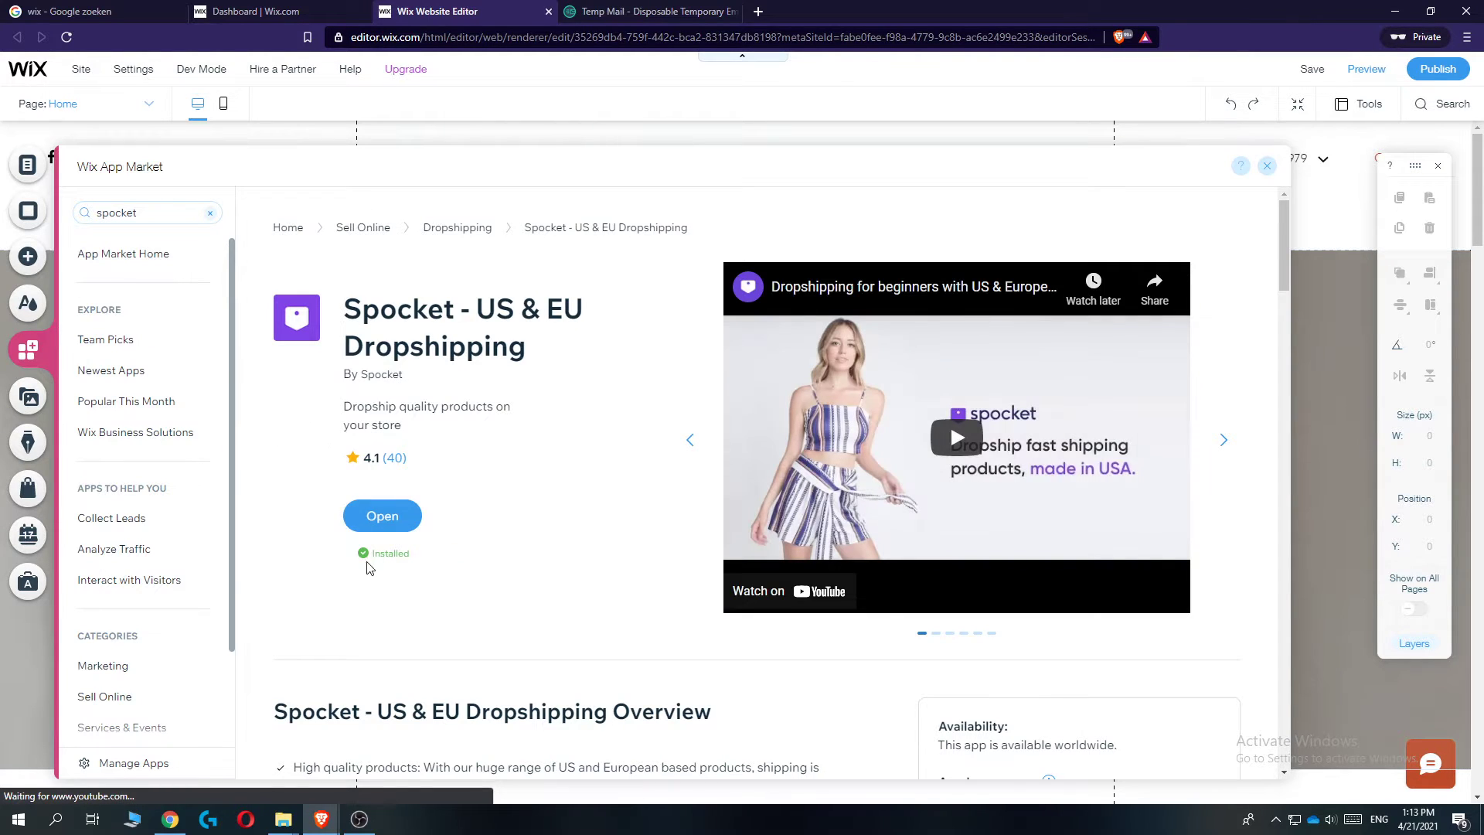
- Open the installed Spocket app and dismiss its welcome tour
left_click(383, 515)
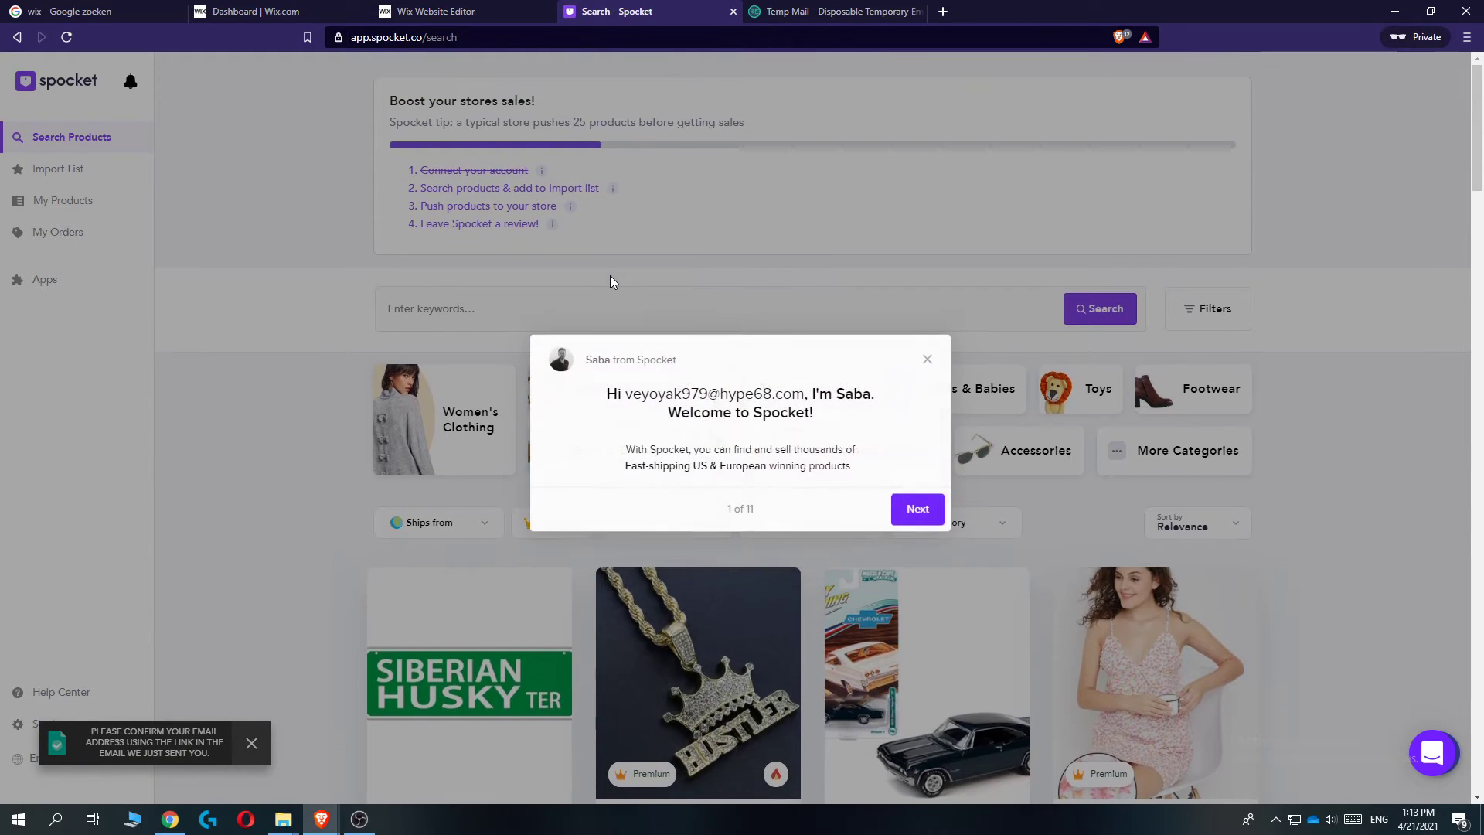
left_click(927, 360)
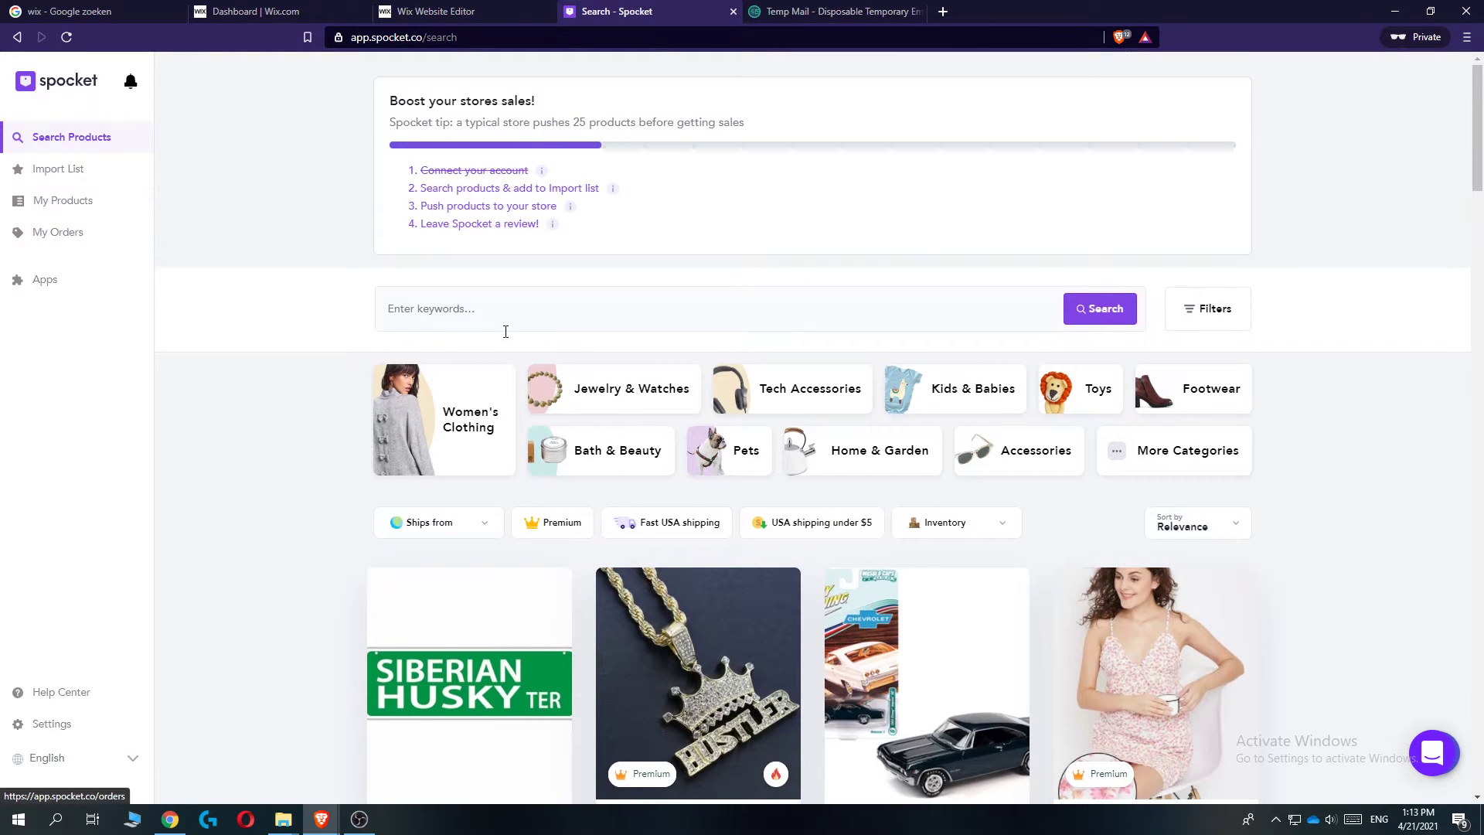
scroll(479, 397, "down", 2)
scroll(480, 398, "up", 2)
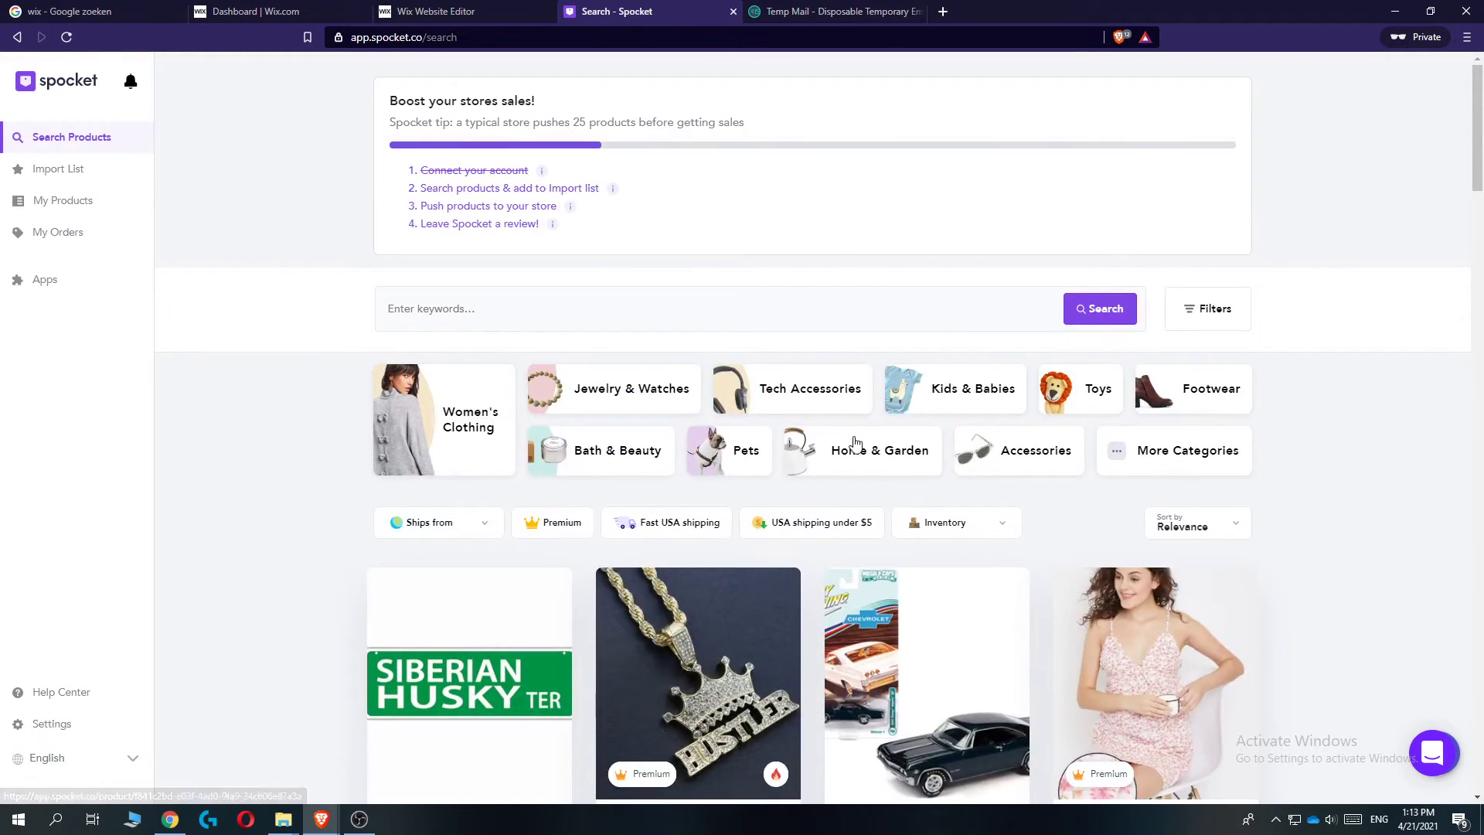
- Search Spocket's product catalogue for "dogs toys" and dismiss the review offer message
left_click(493, 301)
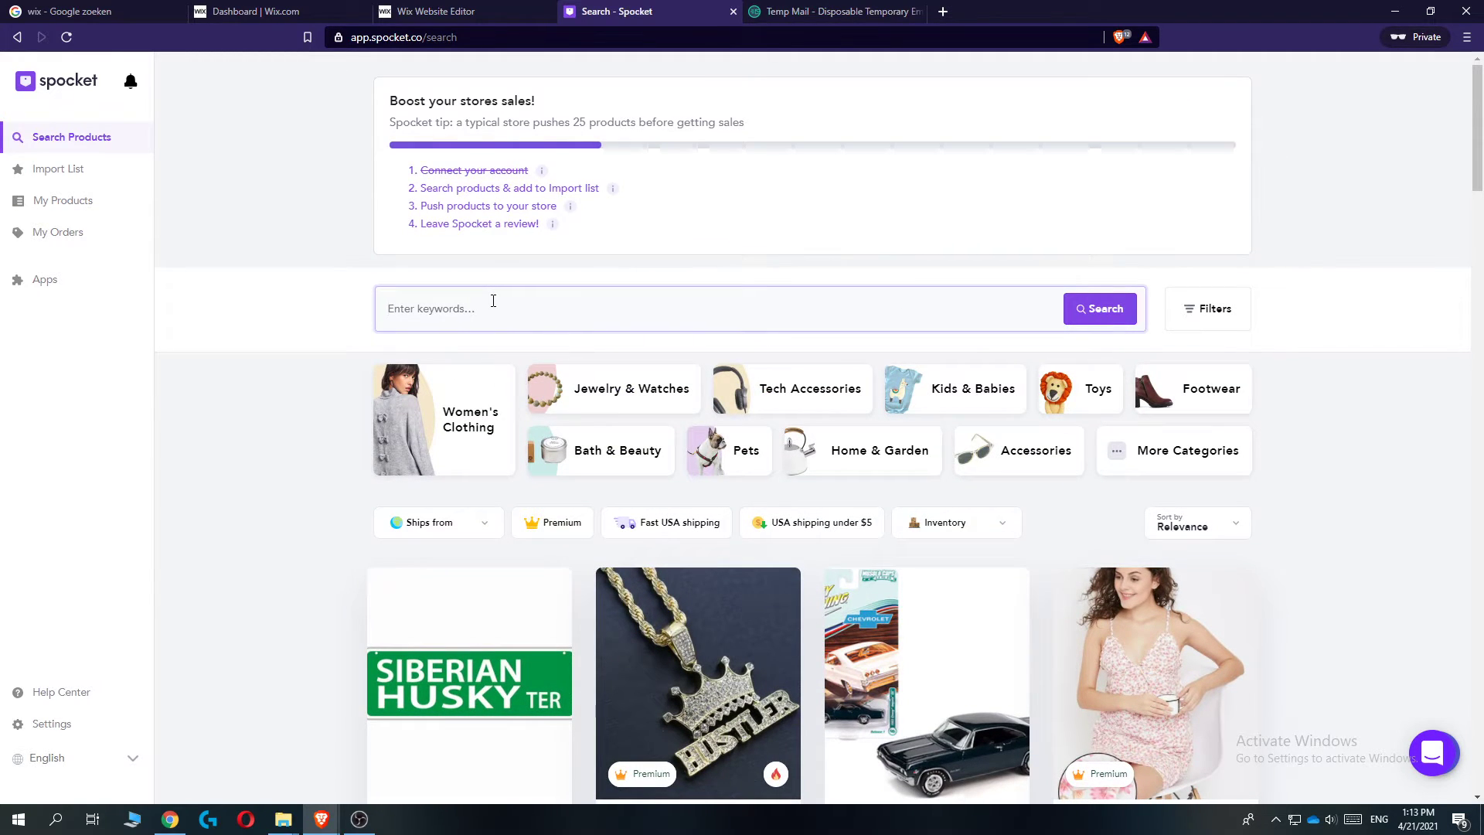
type("dogs")
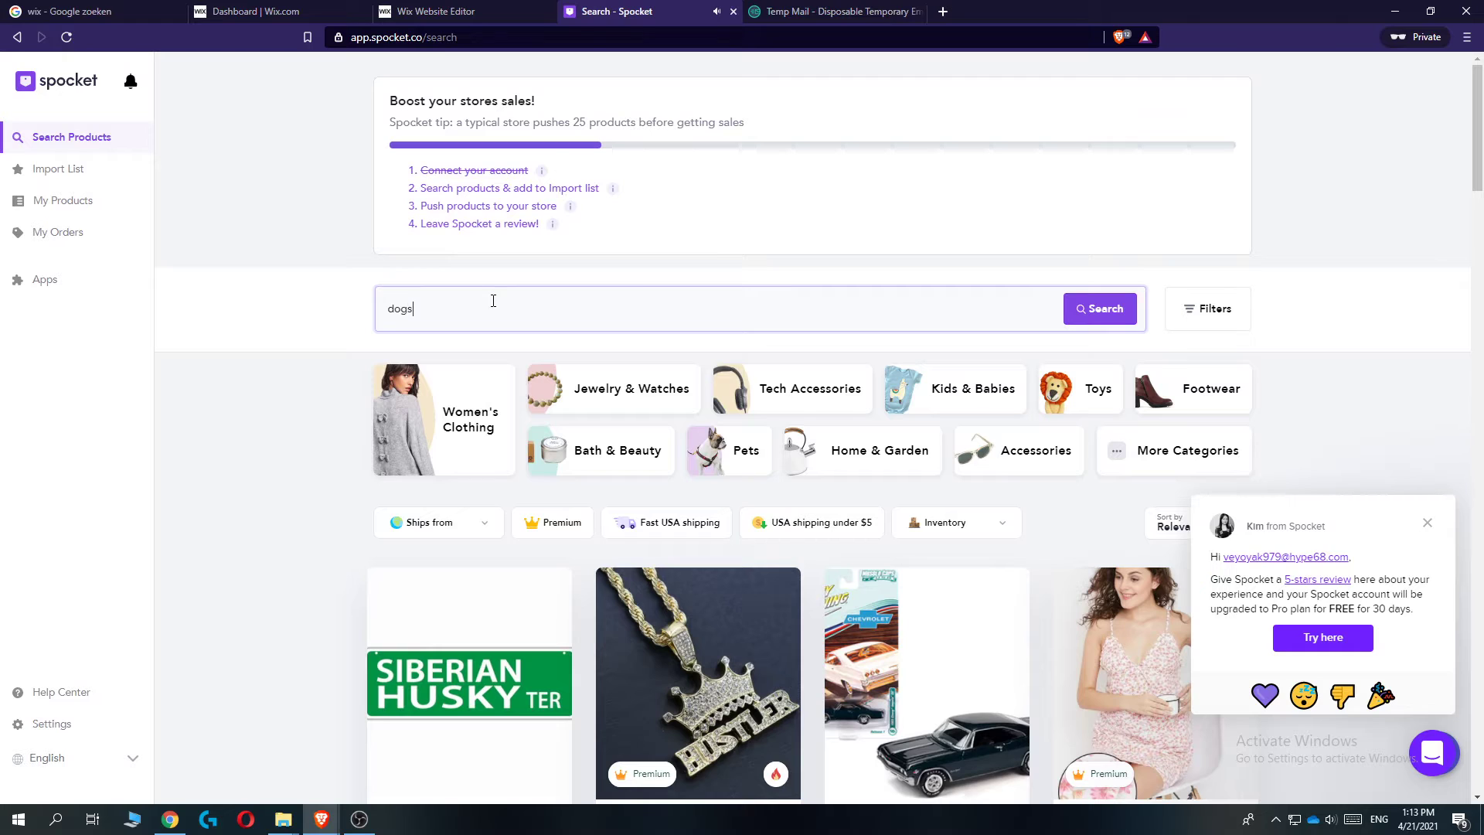
key("Return")
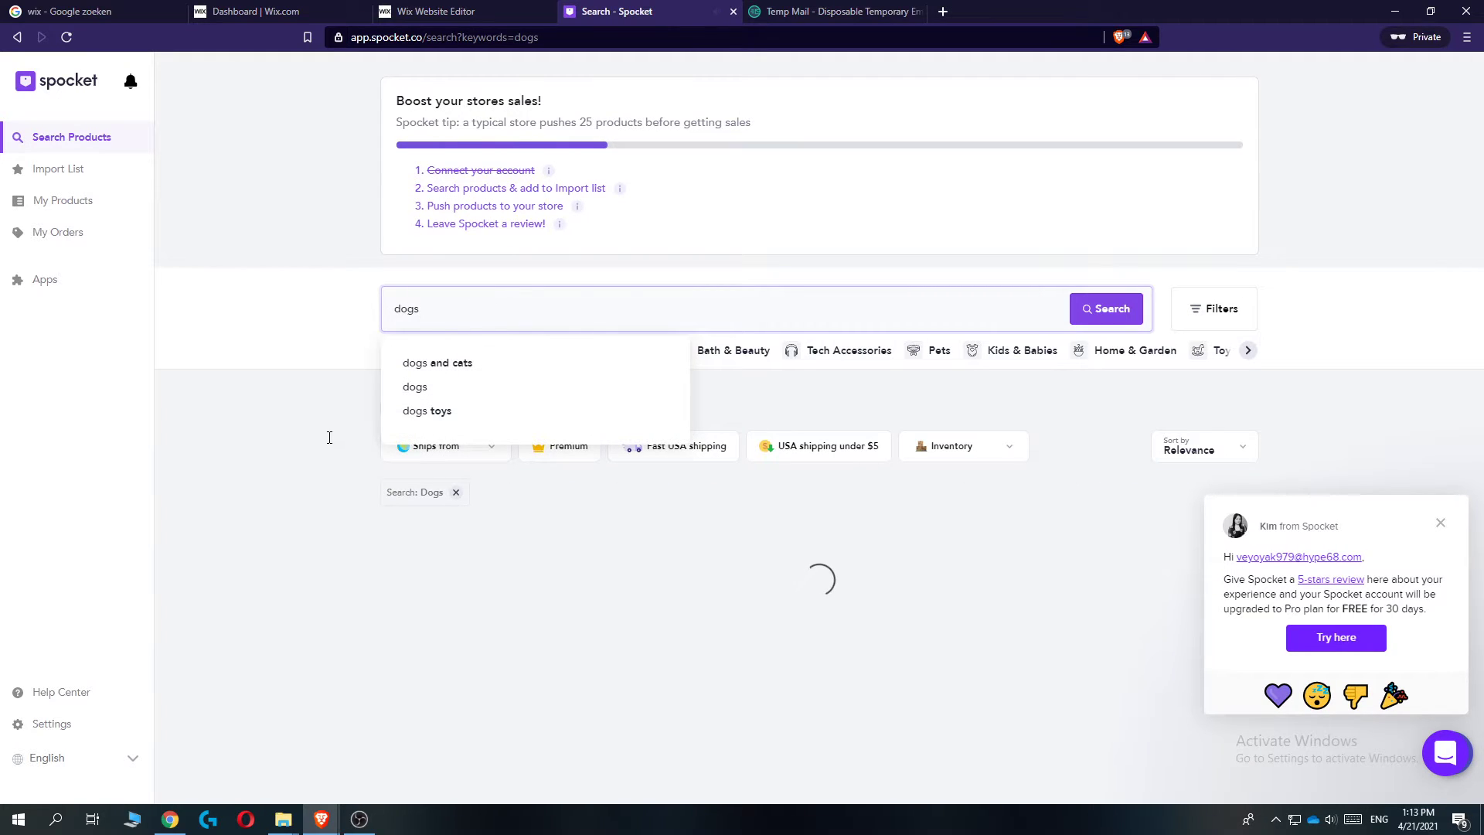
left_click(423, 410)
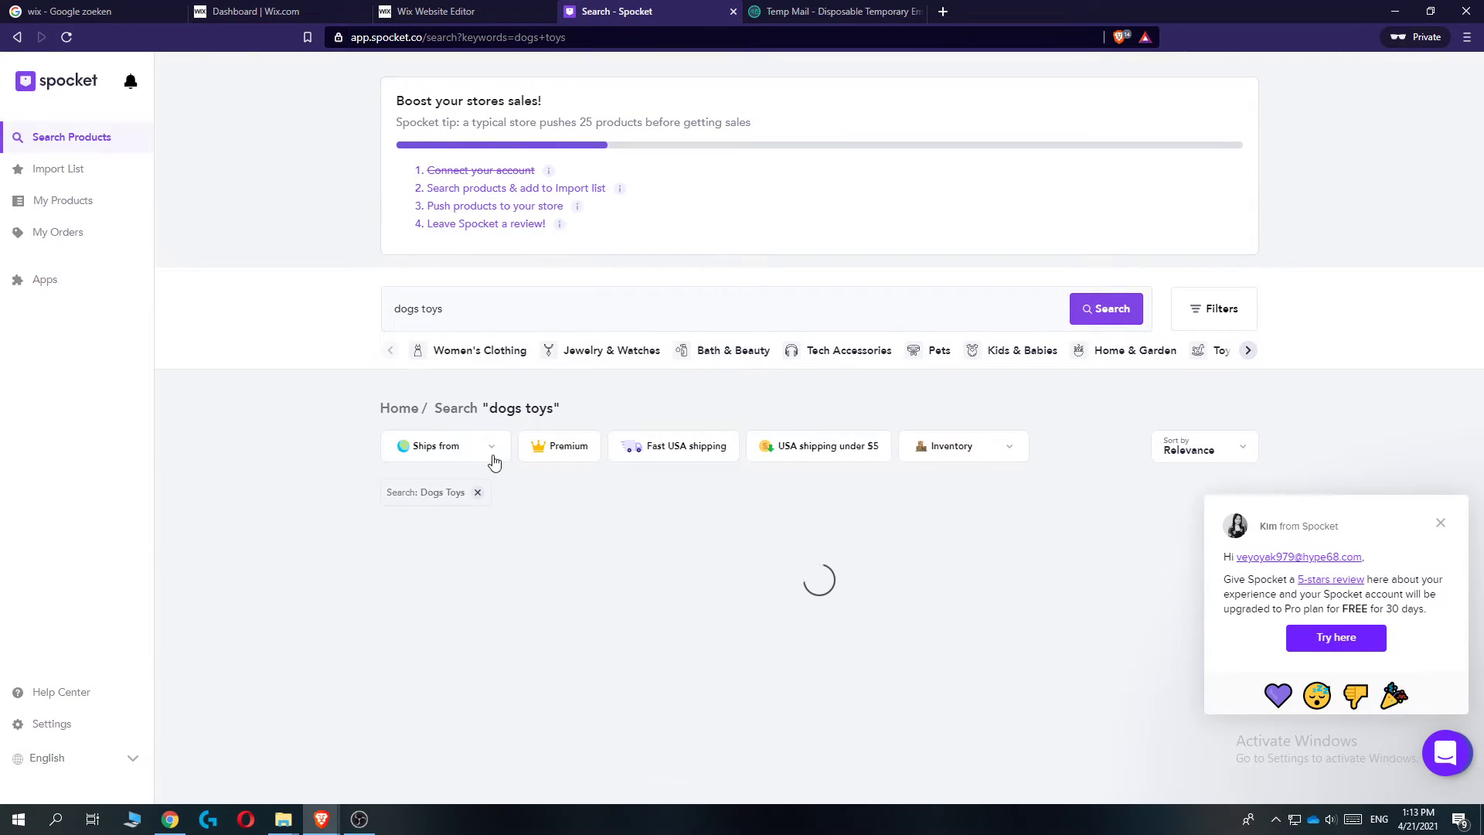
left_click(1441, 522)
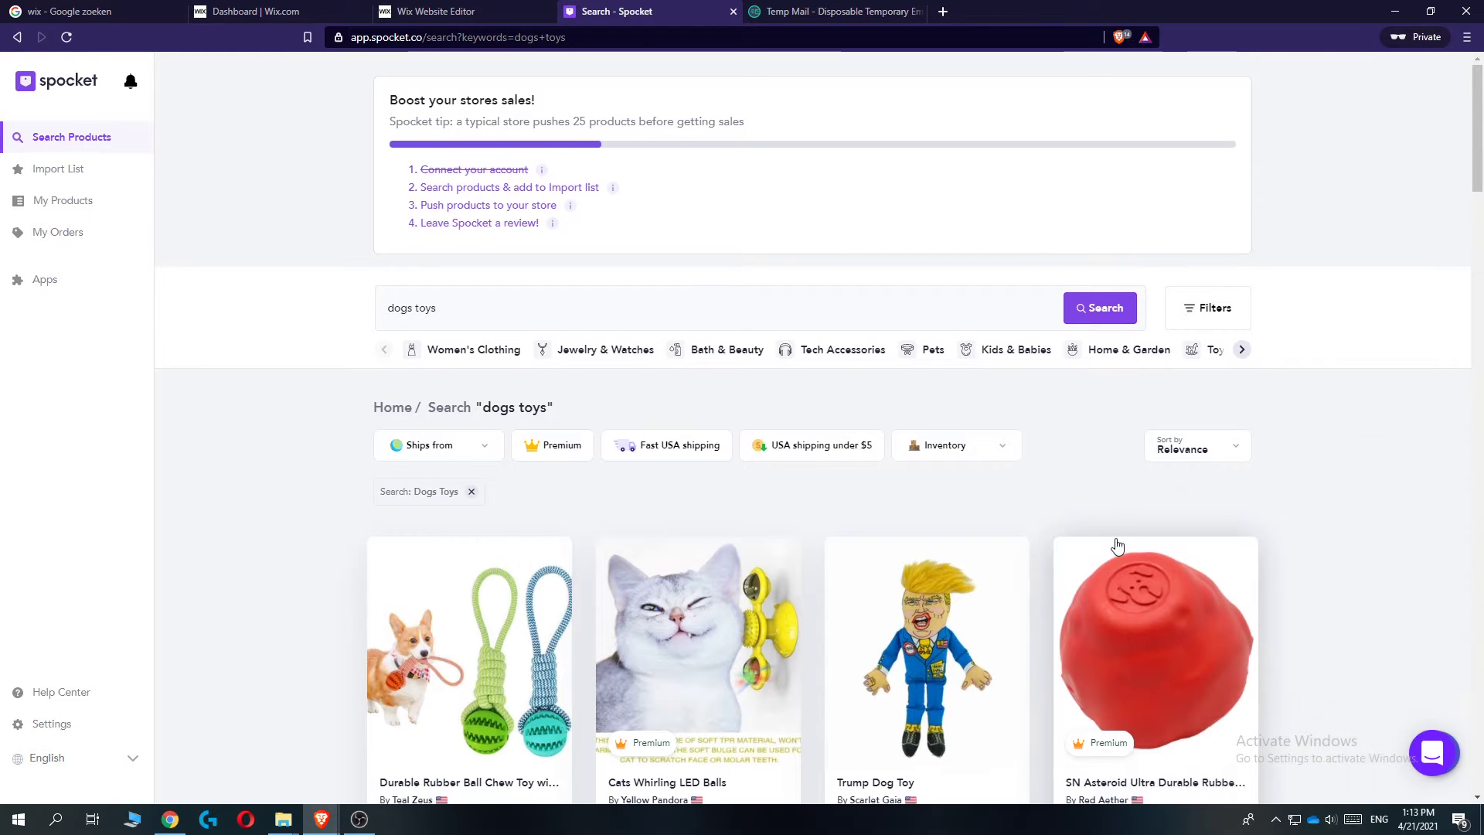
- Filter the dogs toys results to products that ship from the EU
scroll(1117, 546, "down", 2)
scroll(454, 401, "up", 1)
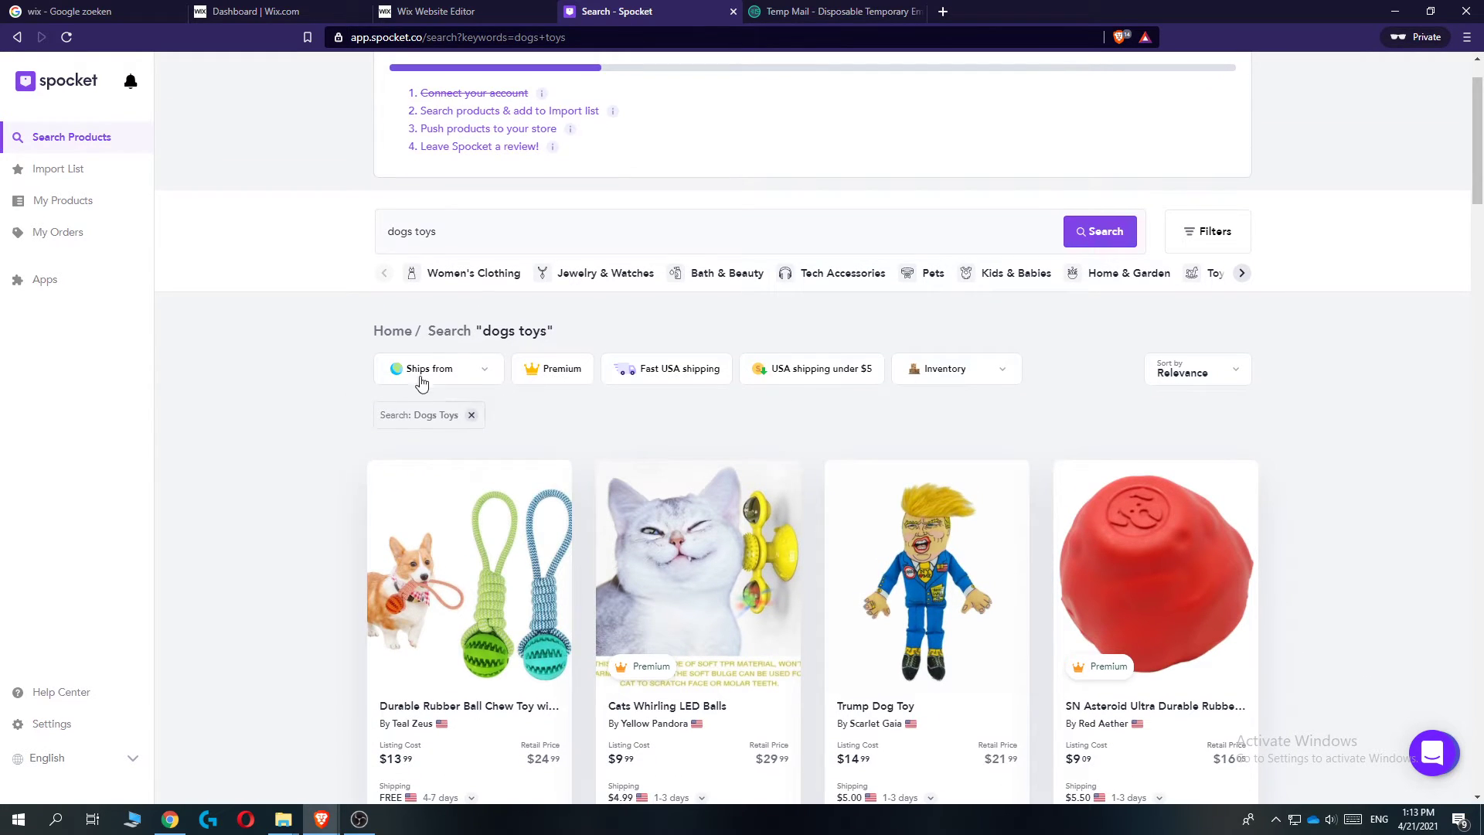
left_click(491, 368)
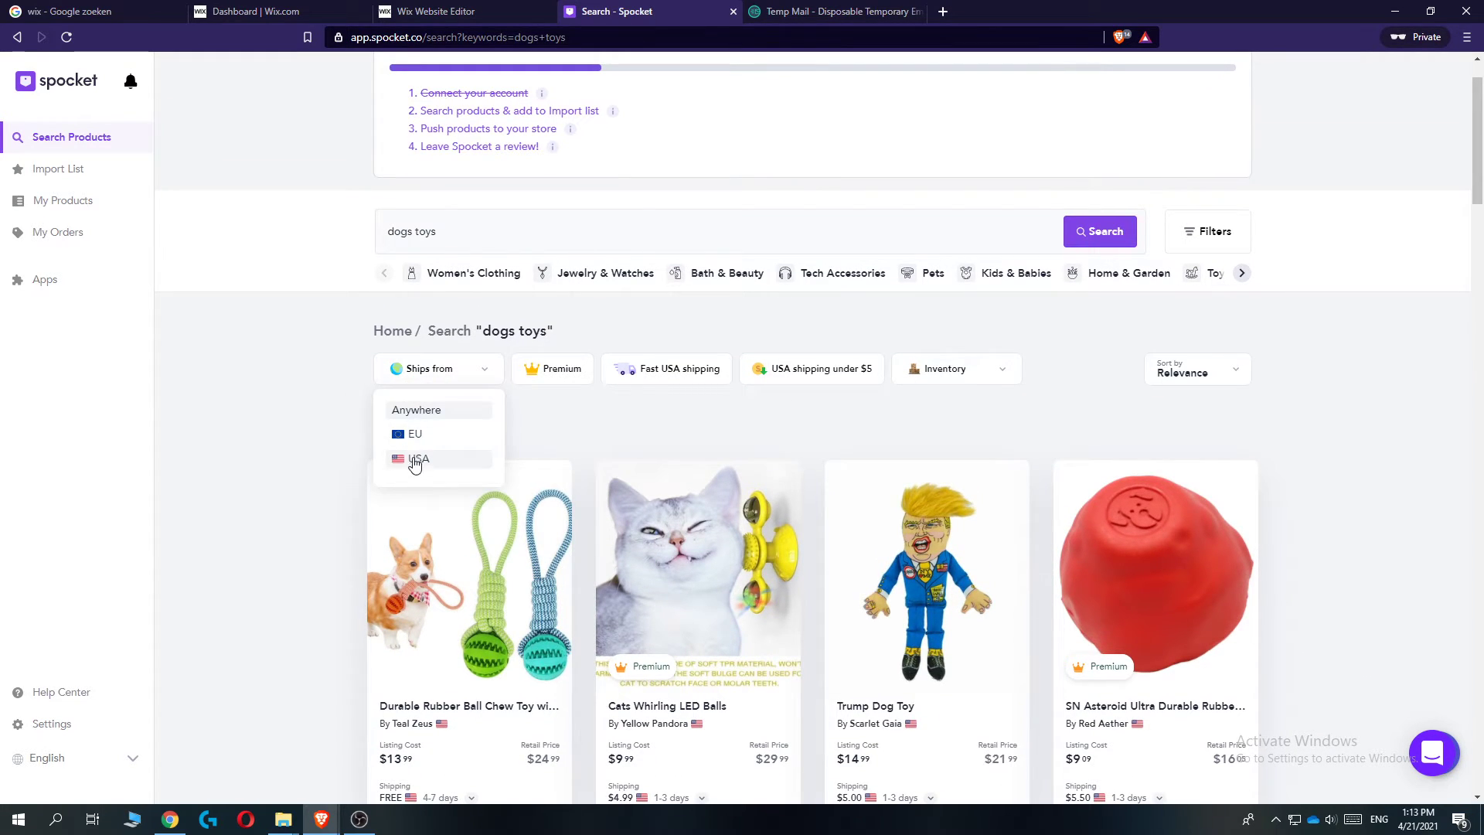
left_click(415, 434)
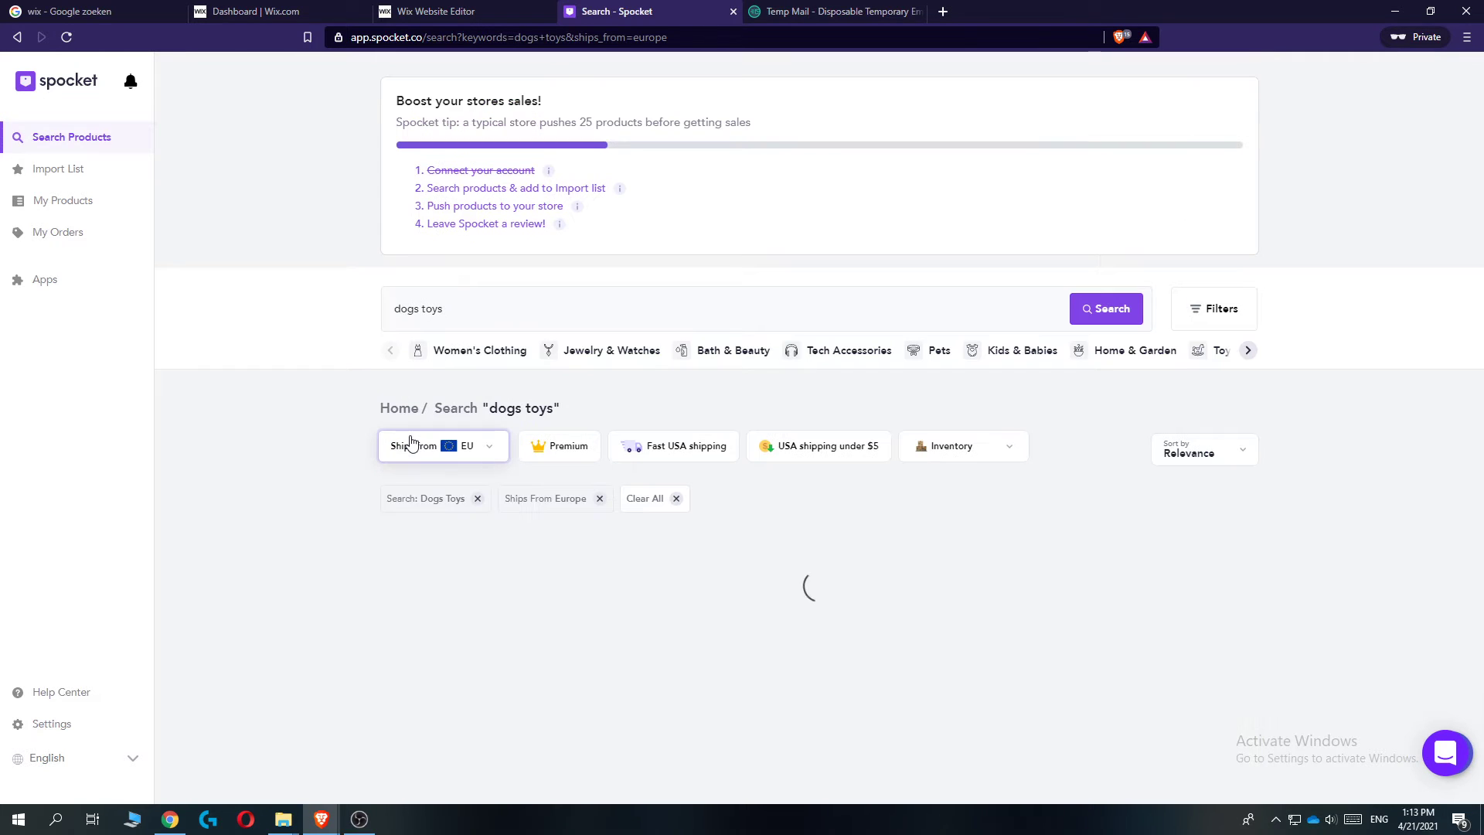
- Review the Hedgehog Animals dog chew toy's cost and shipping details and try to add it to the import list
scroll(837, 458, "down", 4)
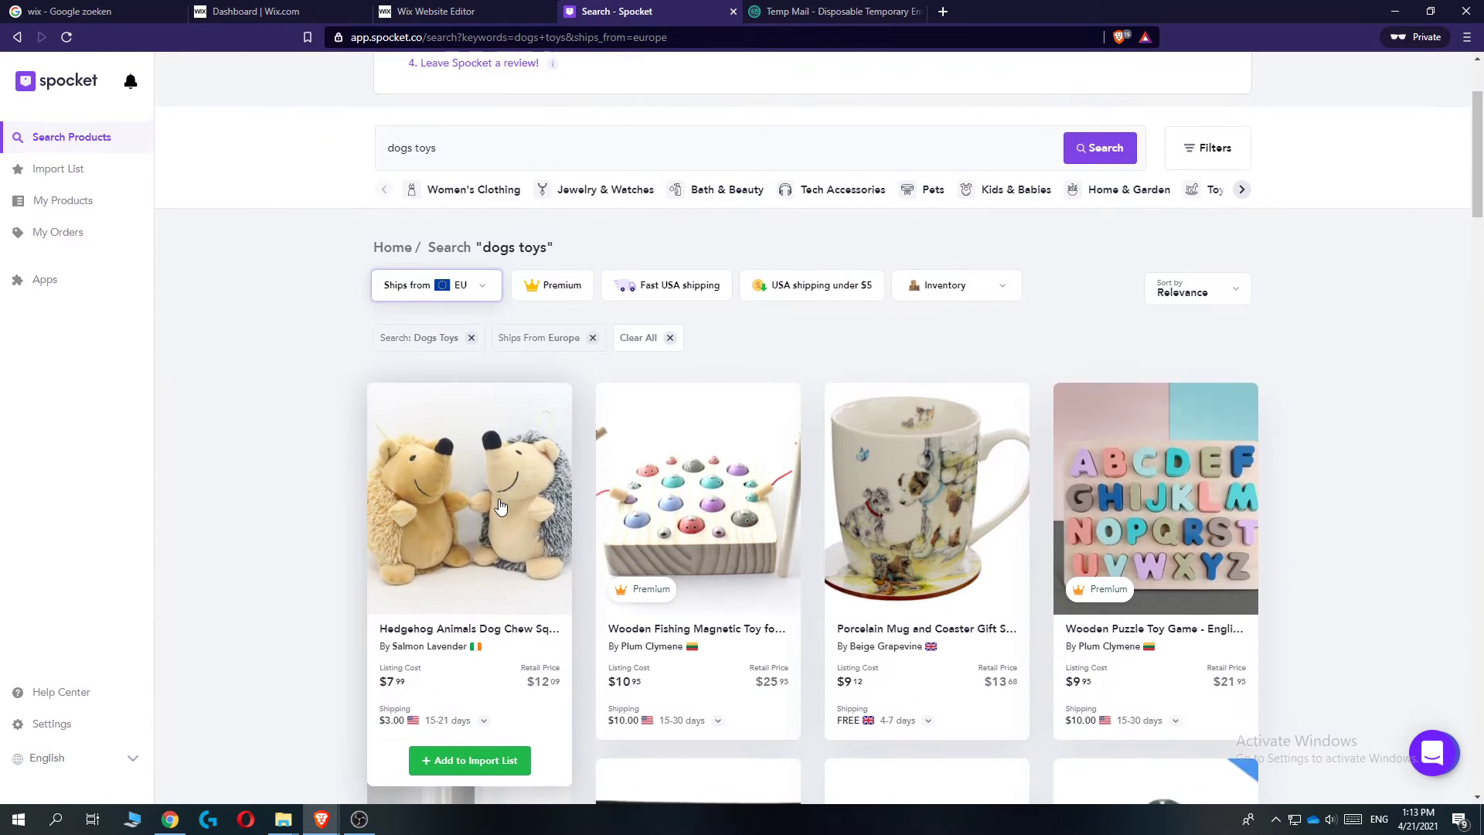
mouse_move(476, 614)
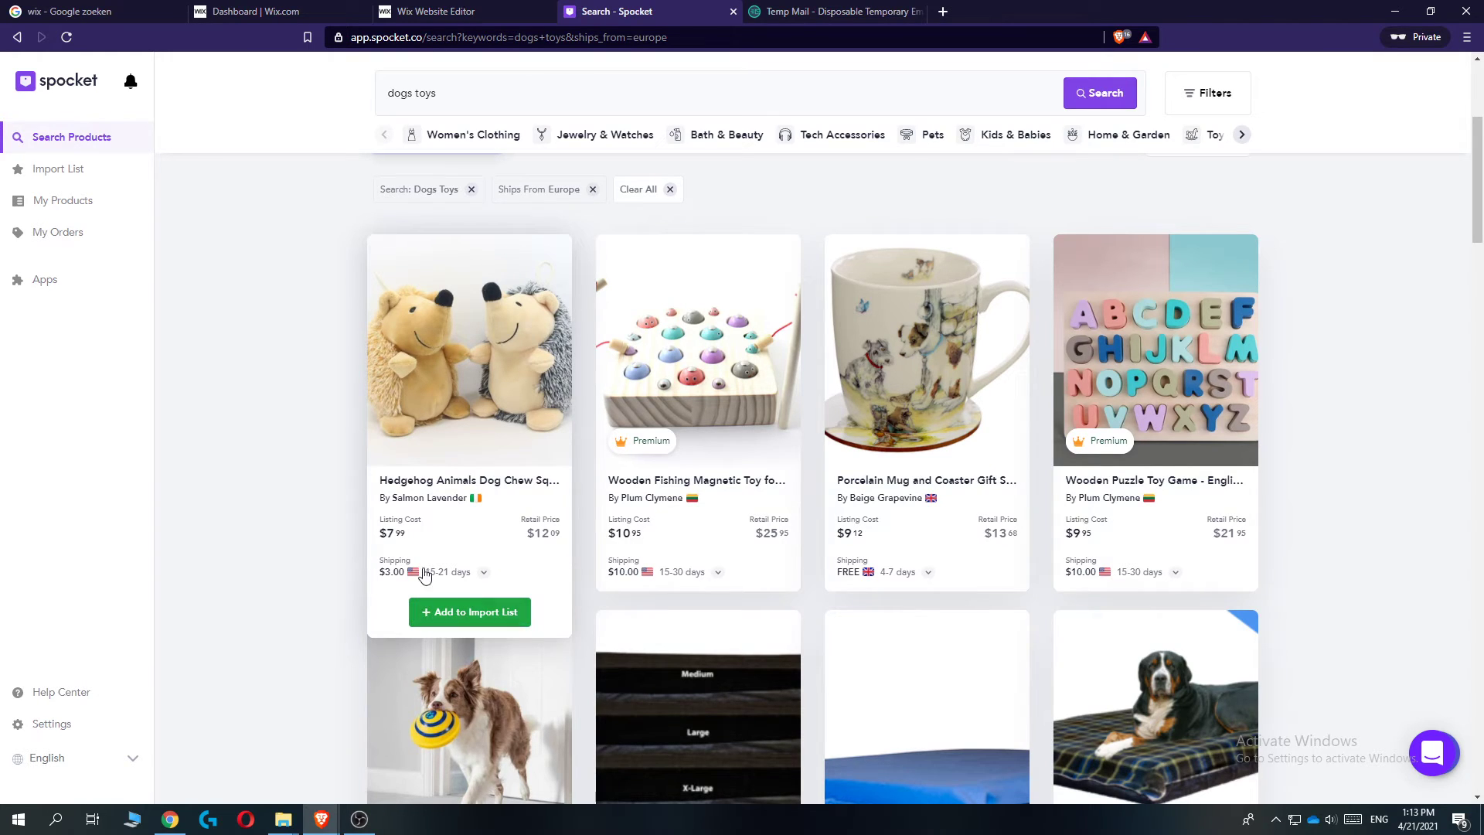
mouse_move(478, 500)
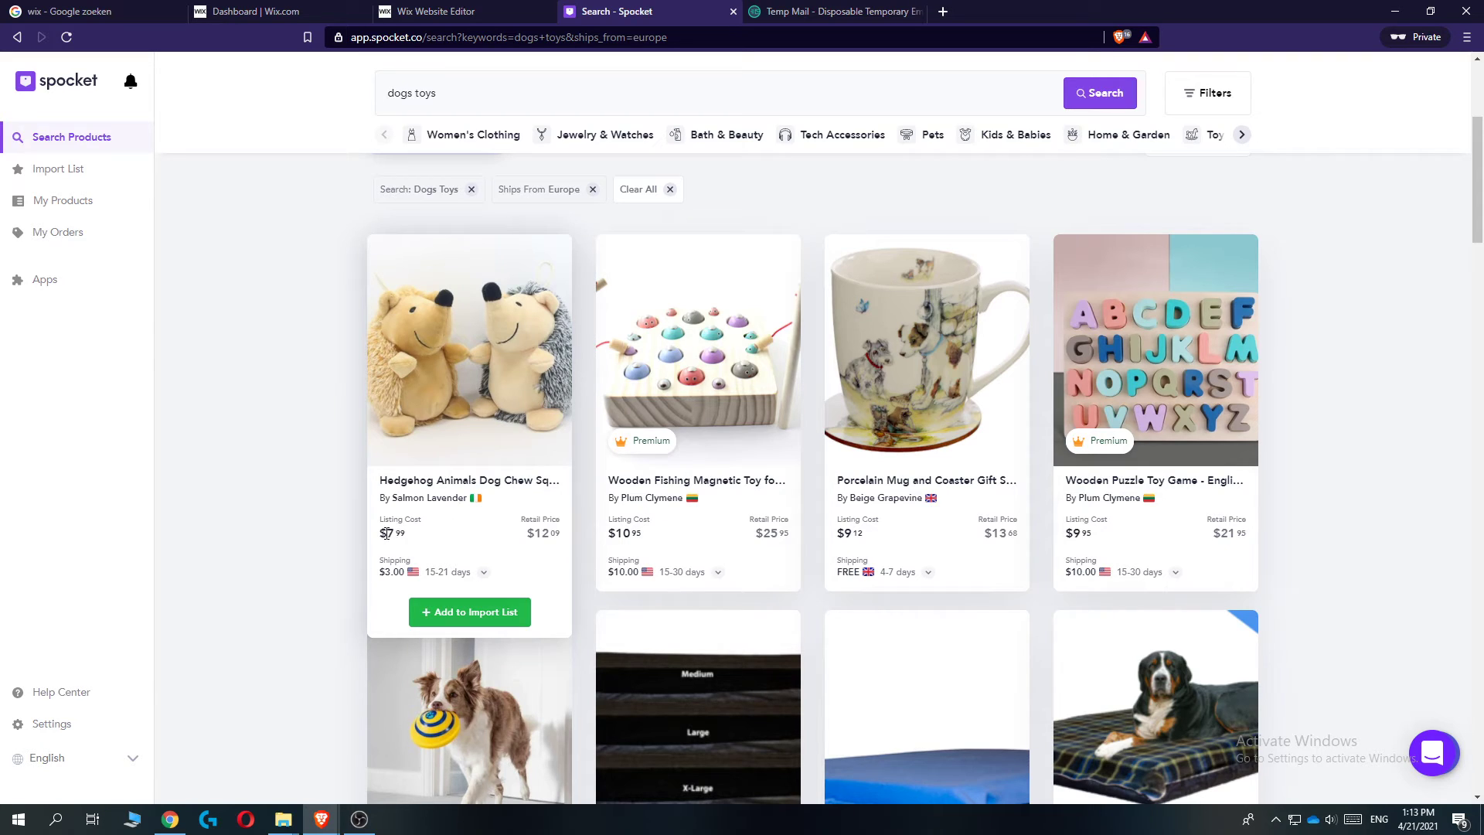
left_click(290, 518)
left_click(298, 521)
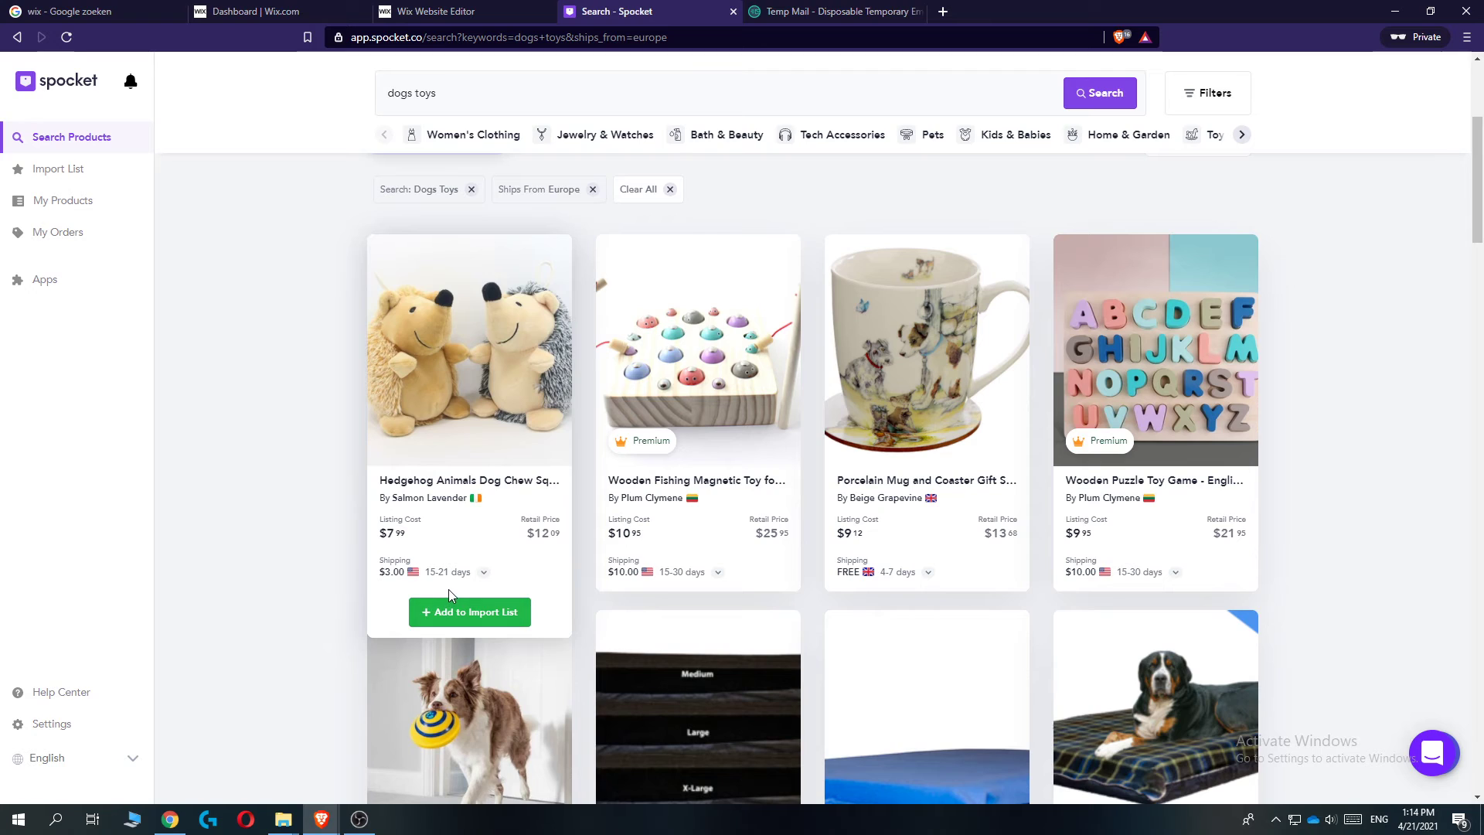
left_click(415, 621)
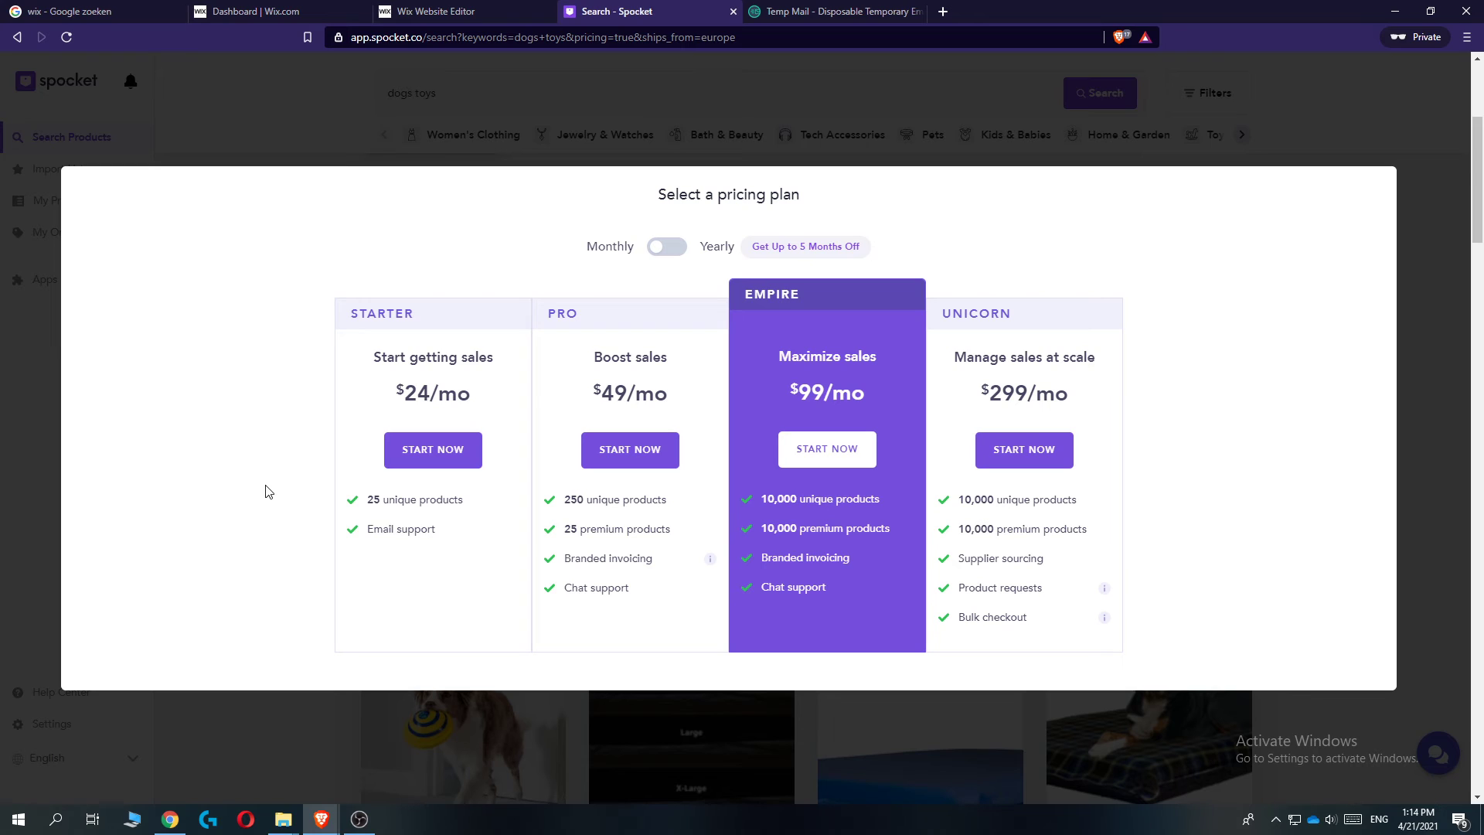
- Choose the Starter plan with monthly billing at $24/month and proceed to its checkout
left_click(418, 456)
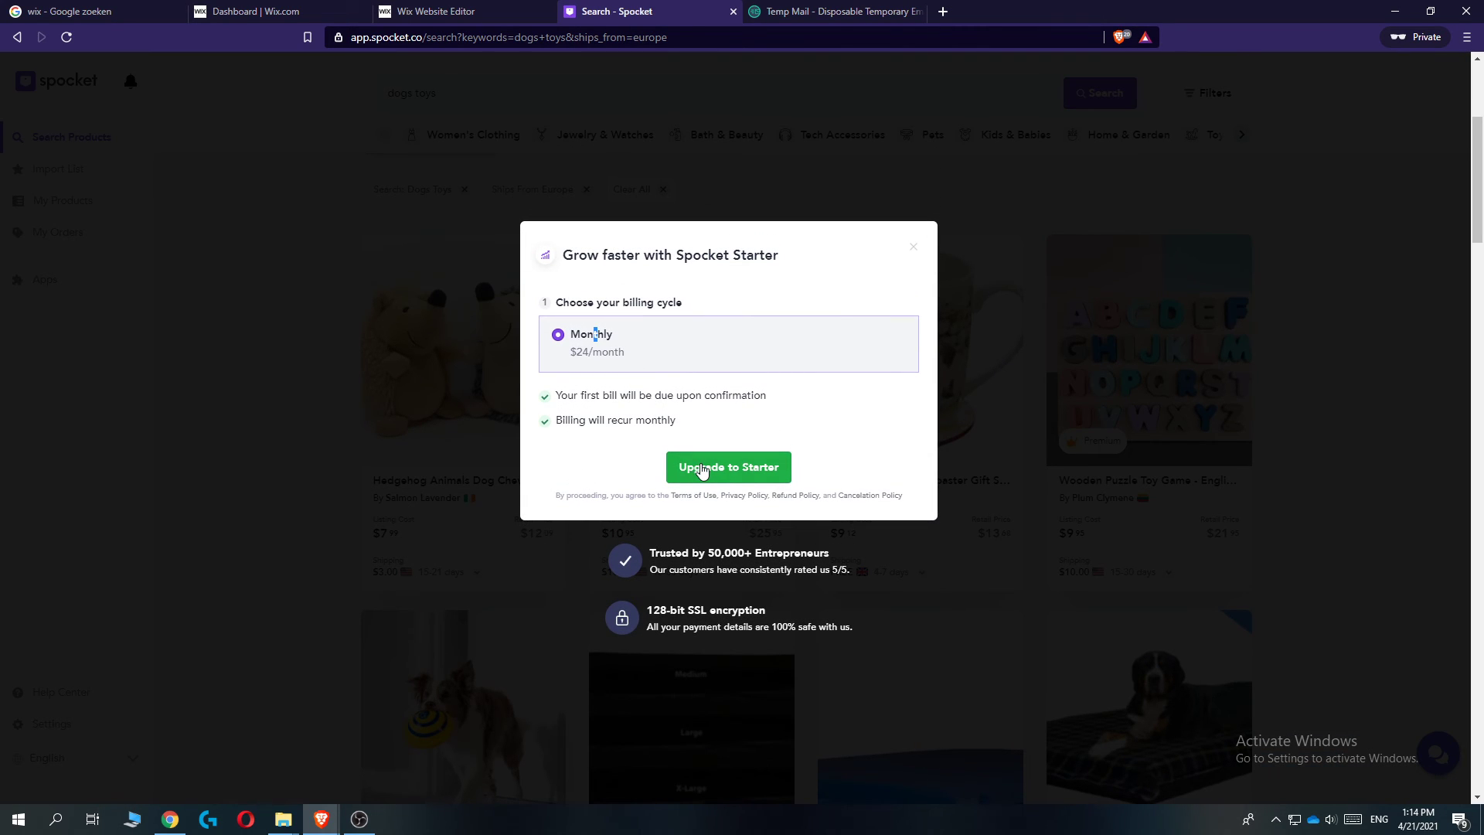
left_click(702, 468)
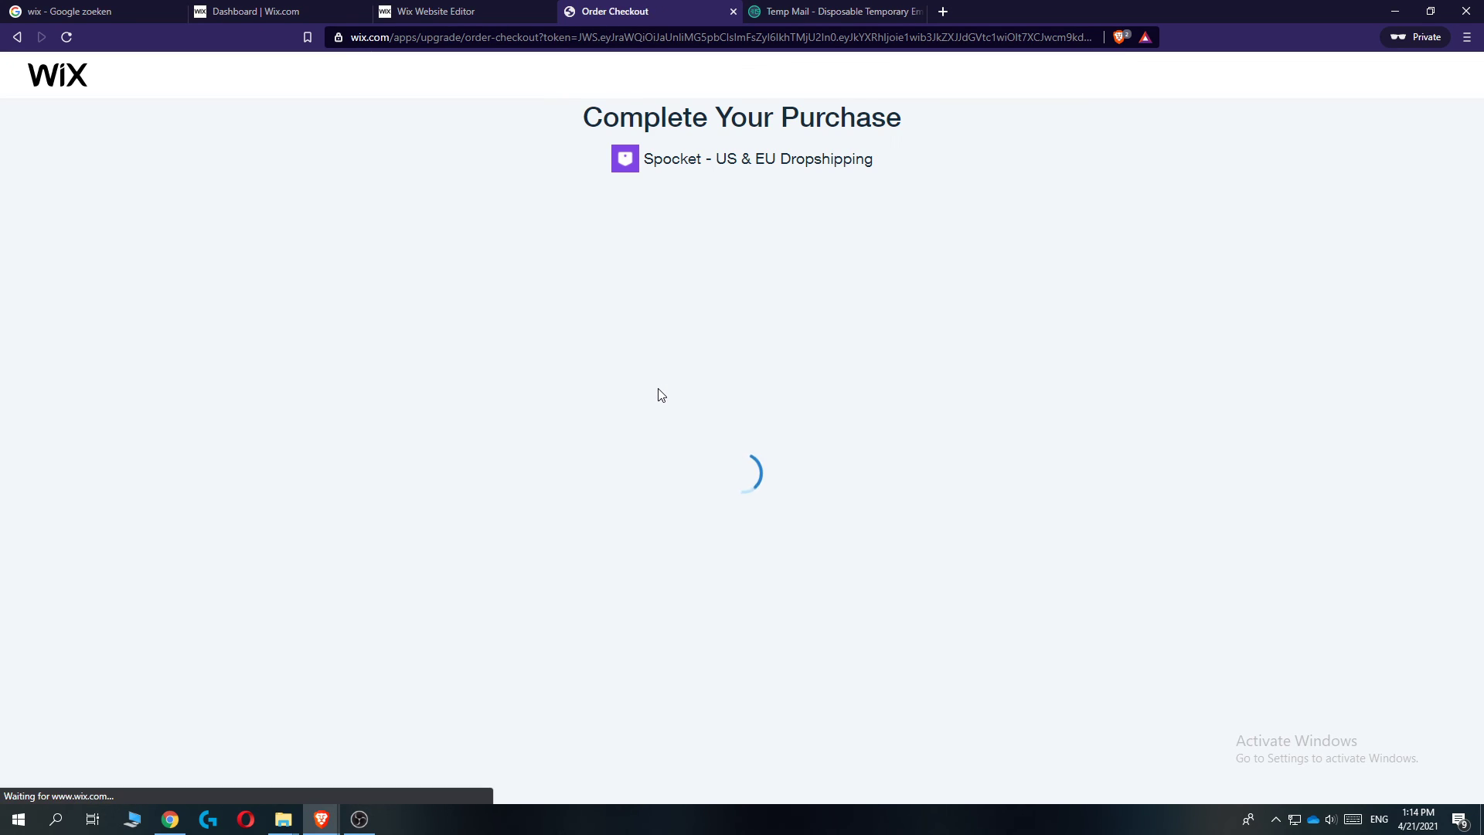